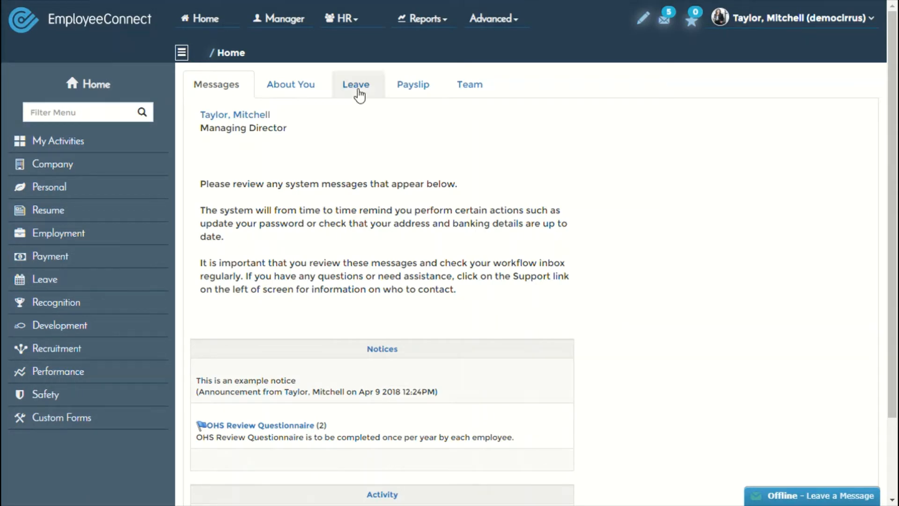
Go to the Recruitment dashboard and expand the Lifecycle options to reach Quick Offer.
left_click(355, 28)
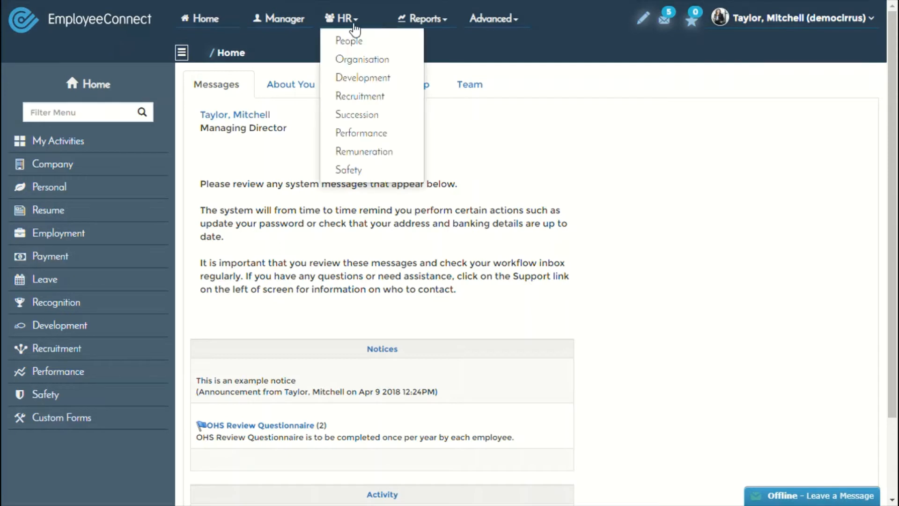
left_click(355, 99)
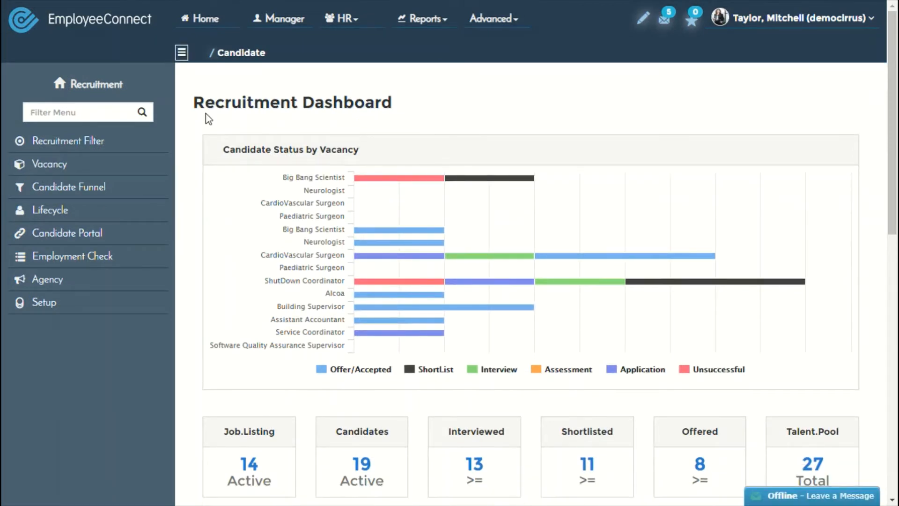
left_click(51, 213)
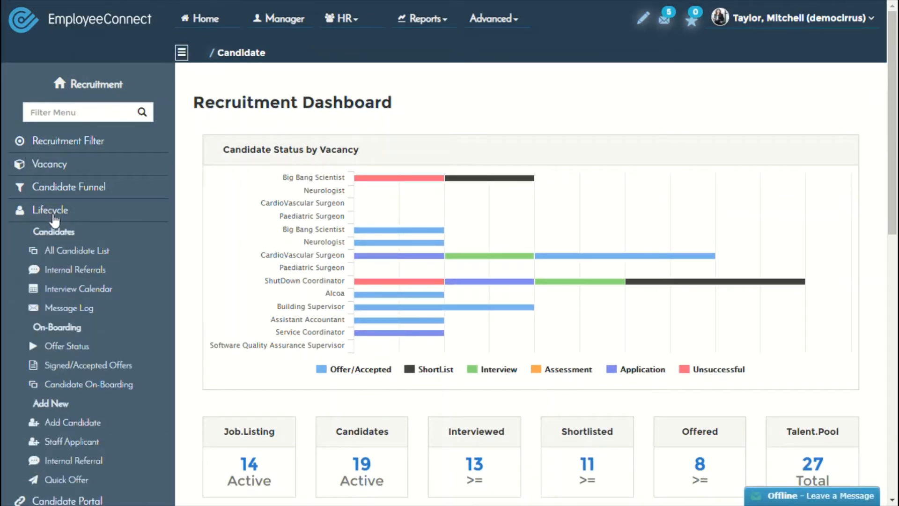
scroll(57, 281, "down", 3)
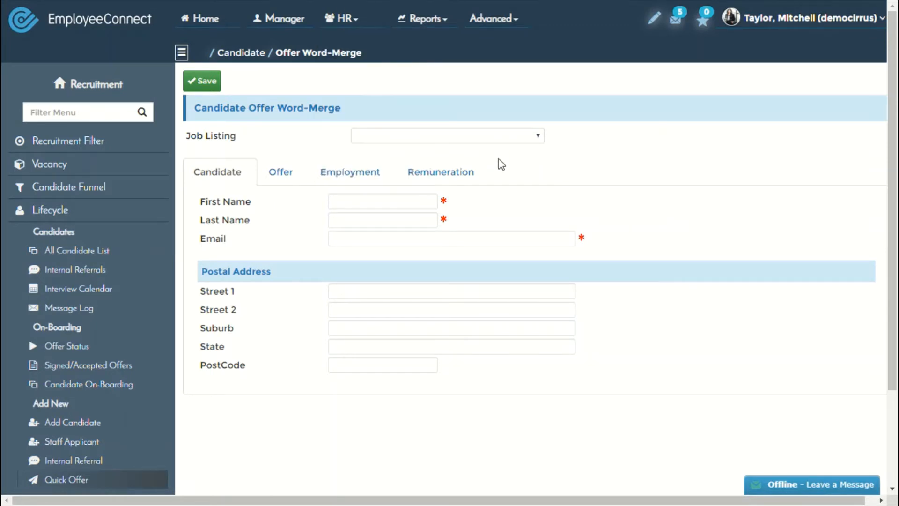
Choose the Administrative Officer job listing and enter the candidate's first and last name.
left_click(504, 135)
left_click(460, 156)
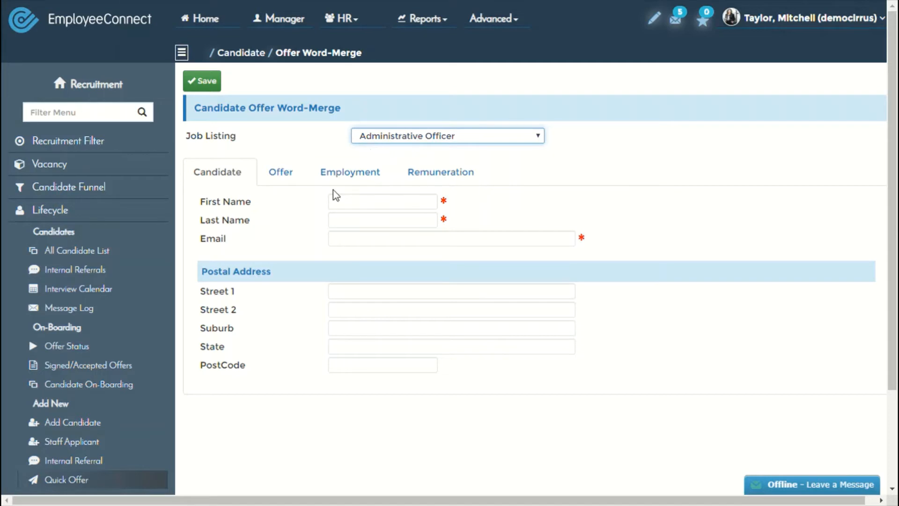
left_click(345, 201)
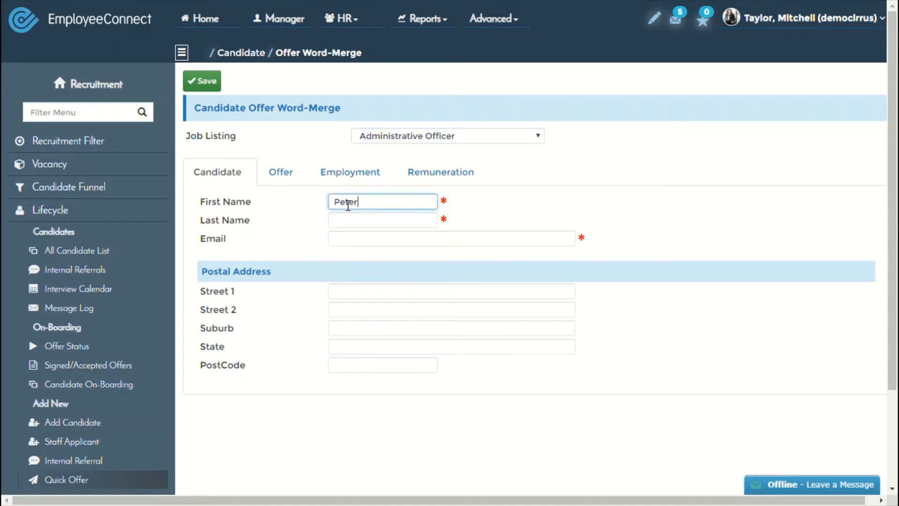
key("Tab")
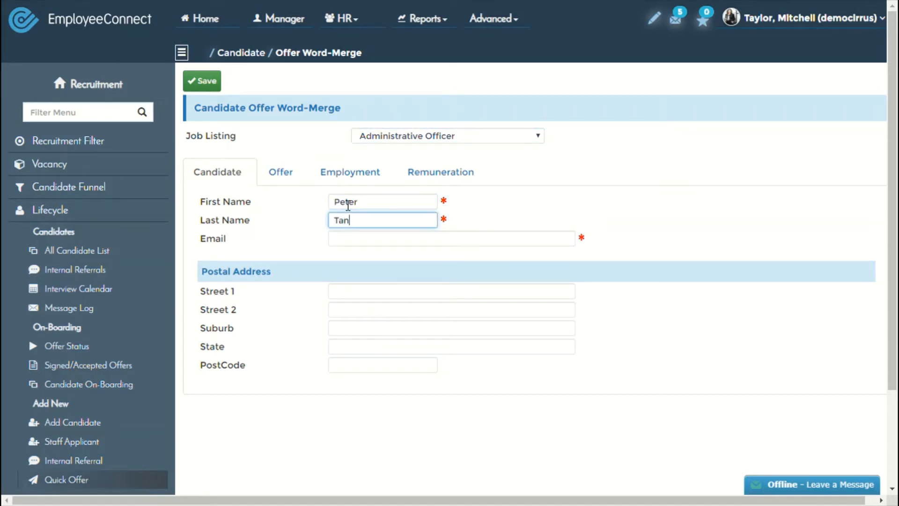
Enter the candidate's e-mail address, leaving the street and postal address blank.
left_click(348, 241)
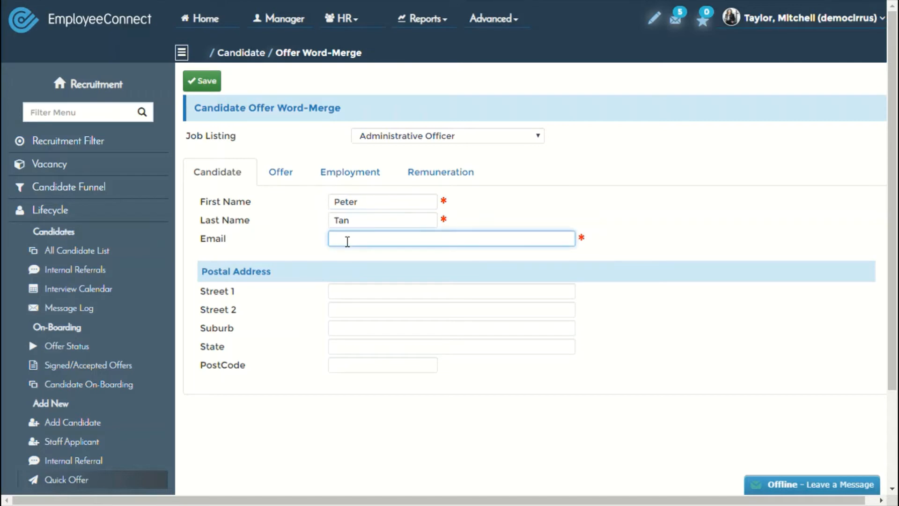
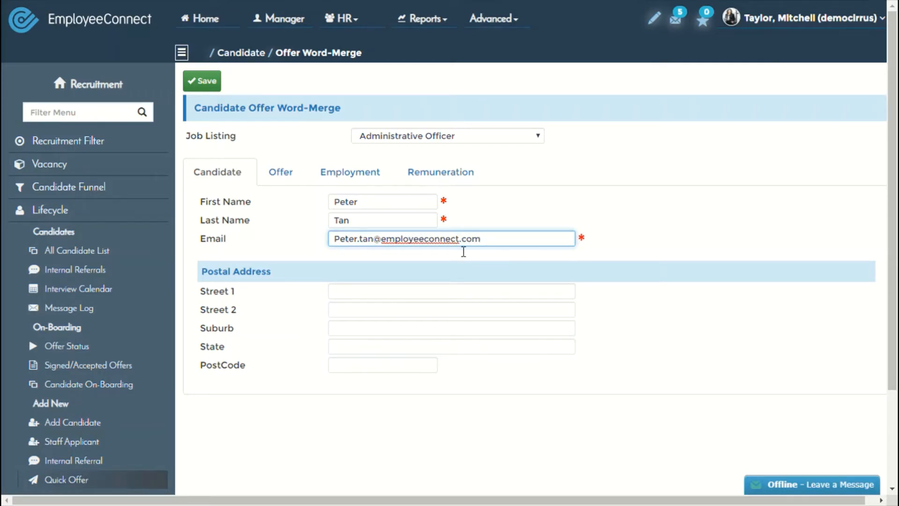
left_click(496, 225)
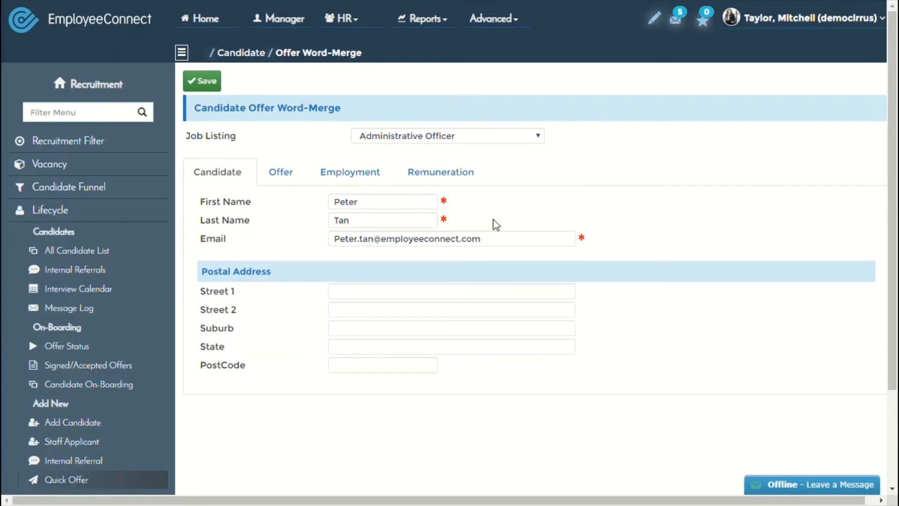
left_click(354, 299)
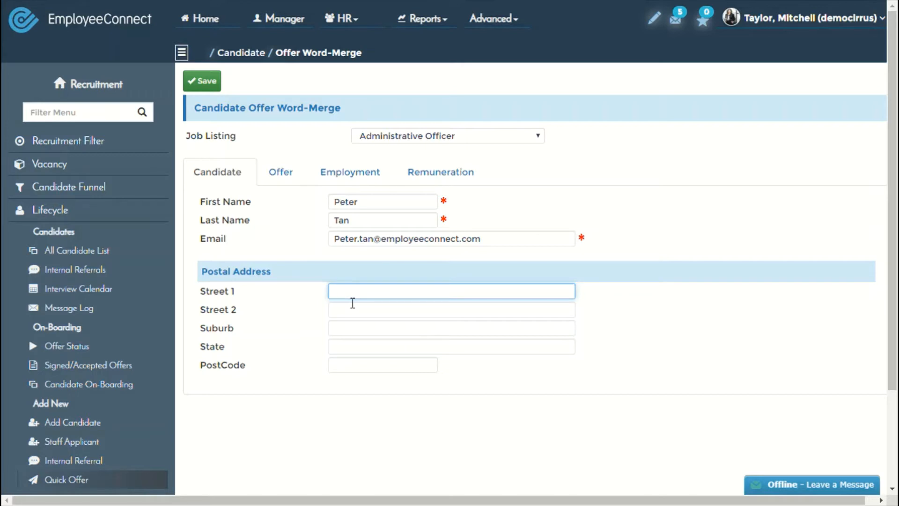
left_click(372, 505)
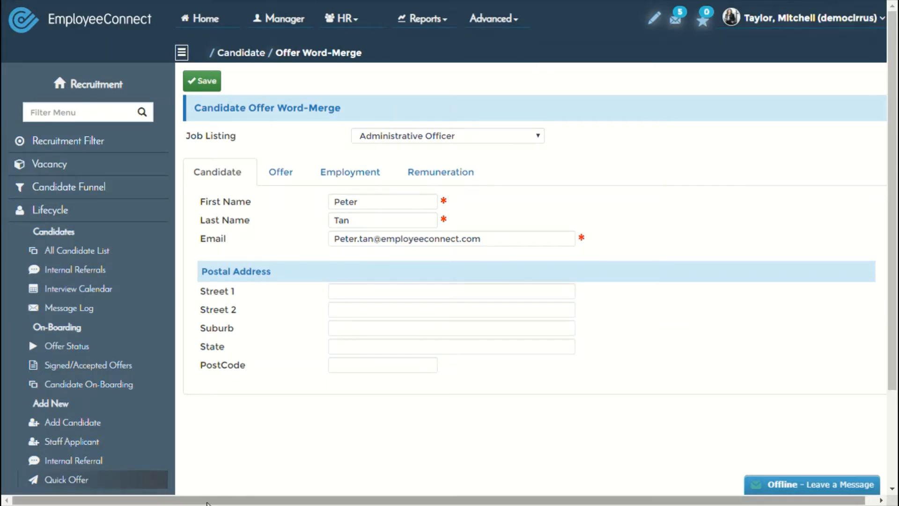
On the Offer tab, set both the start date and probation date to 08-01-2020.
left_click(281, 174)
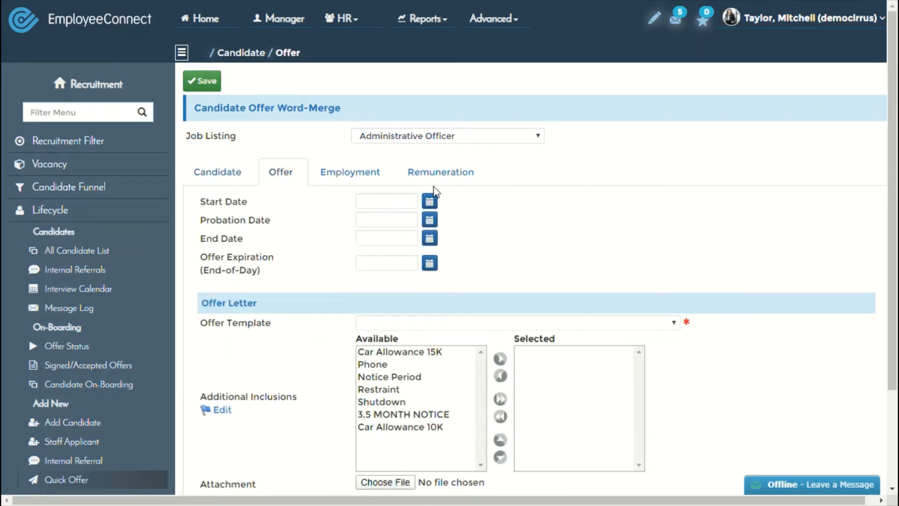
left_click(429, 200)
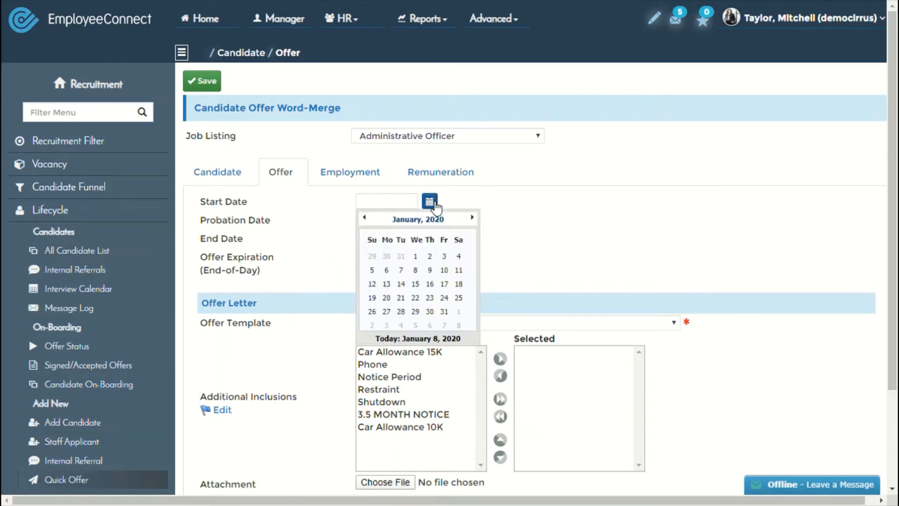
left_click(415, 270)
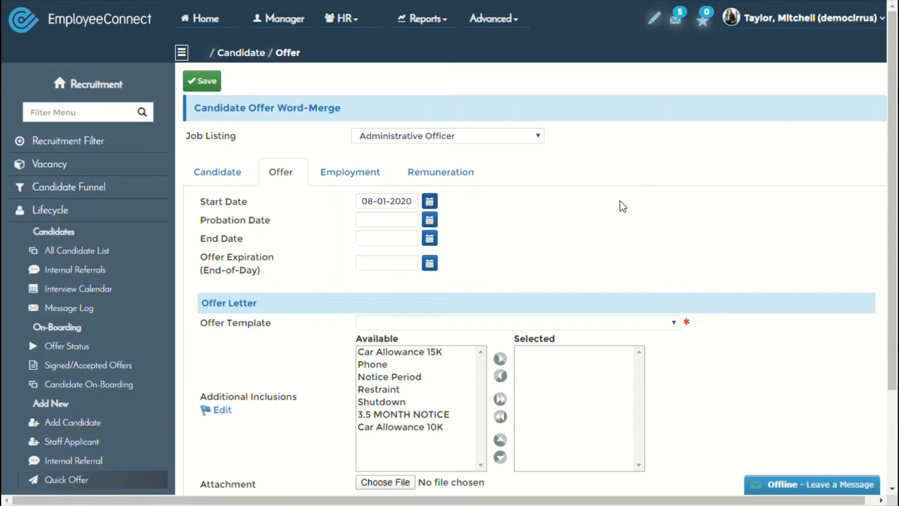
left_click(431, 222)
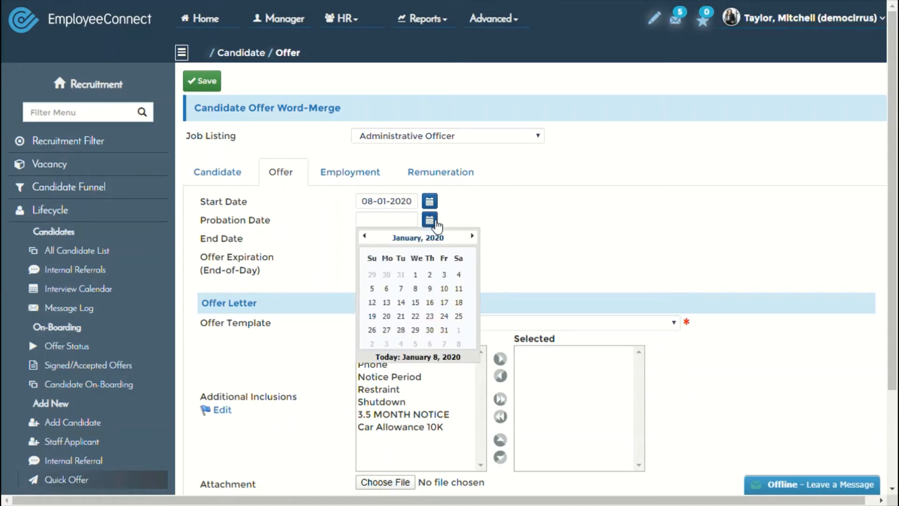
left_click(416, 289)
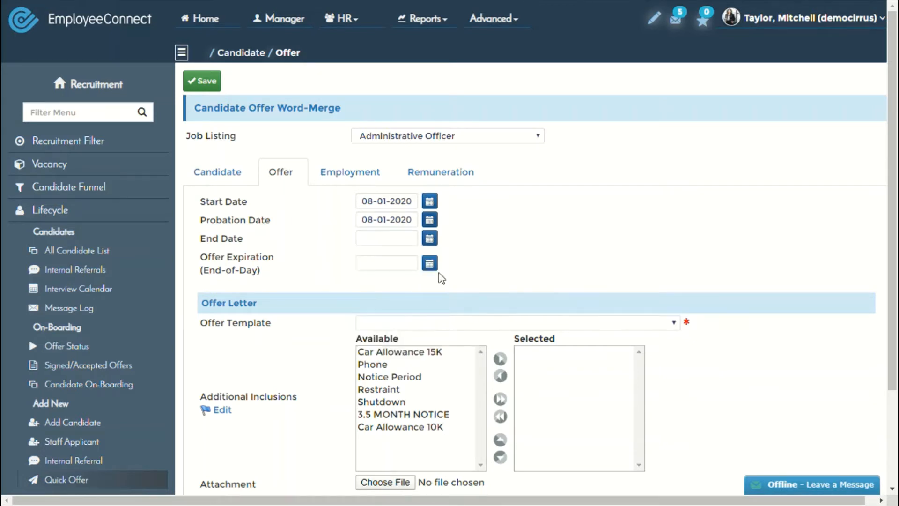
Set the end date to 31-01-2023 by picking 31-01-2020 and changing the year.
left_click(430, 239)
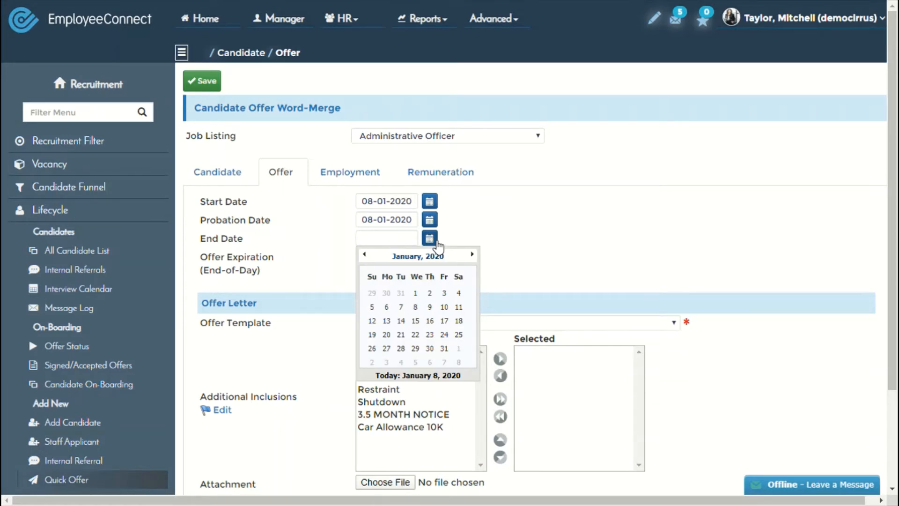
left_click(444, 349)
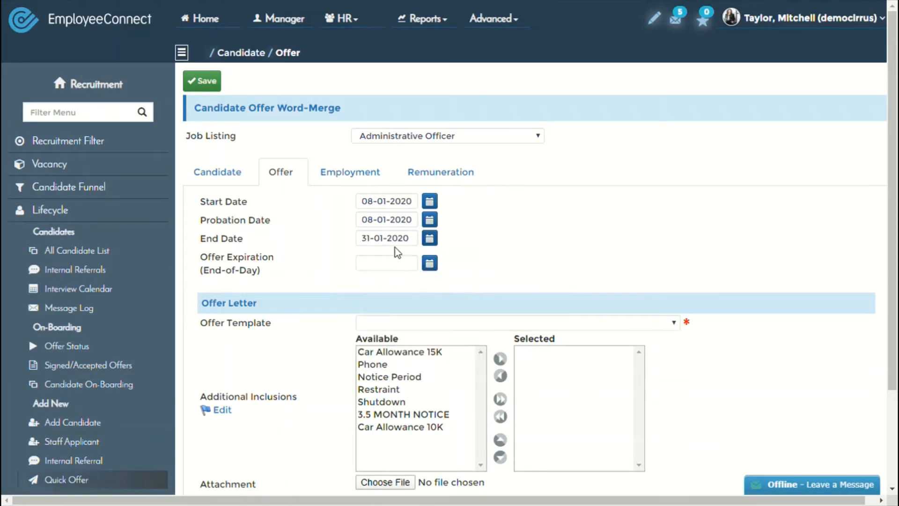
left_click_drag(405, 238, 416, 242)
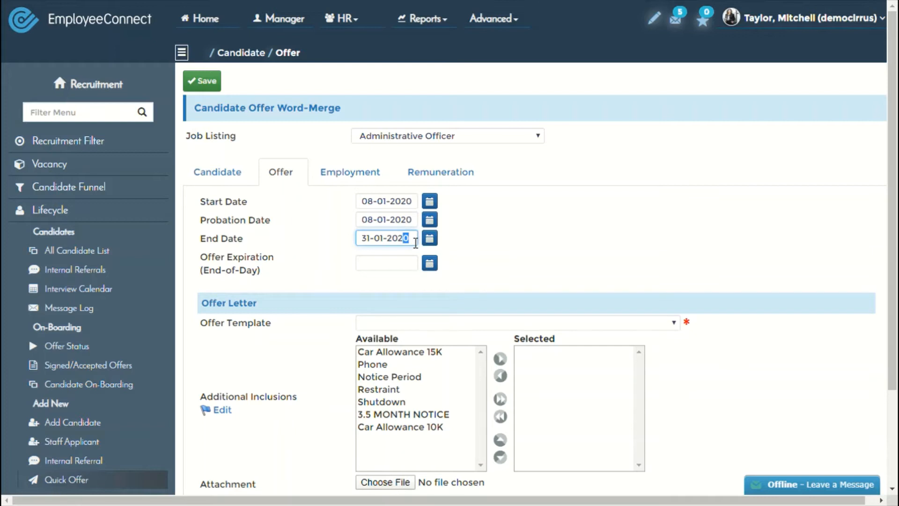
type("3")
left_click(491, 243)
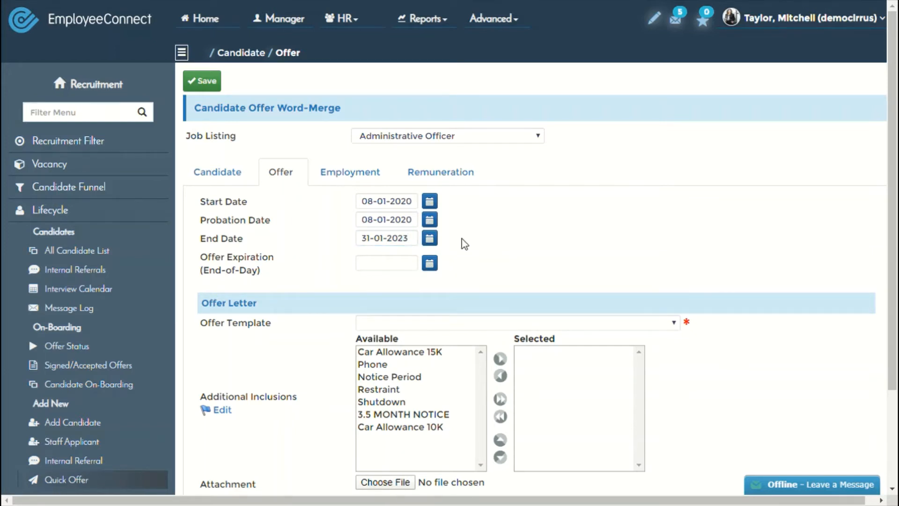
Make the offer expire on 31-01-2020.
scroll(348, 232, "down", 3)
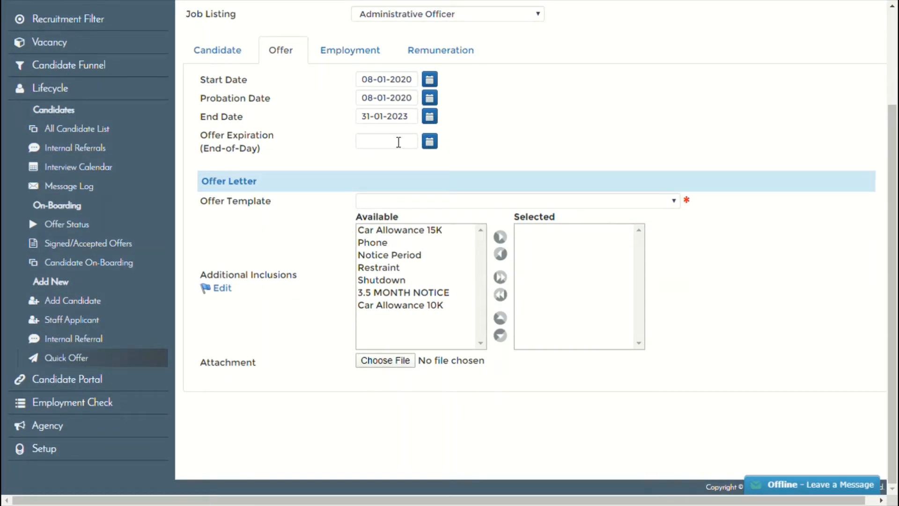
left_click(429, 141)
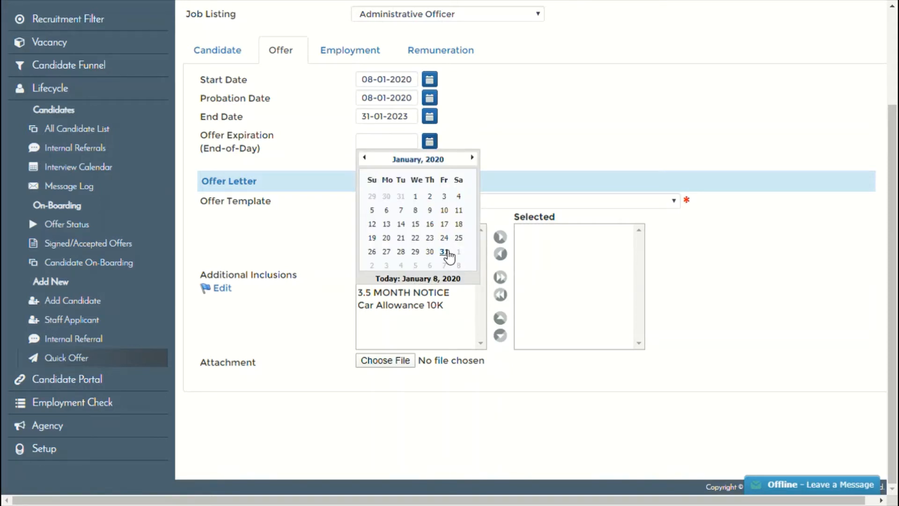
left_click(444, 252)
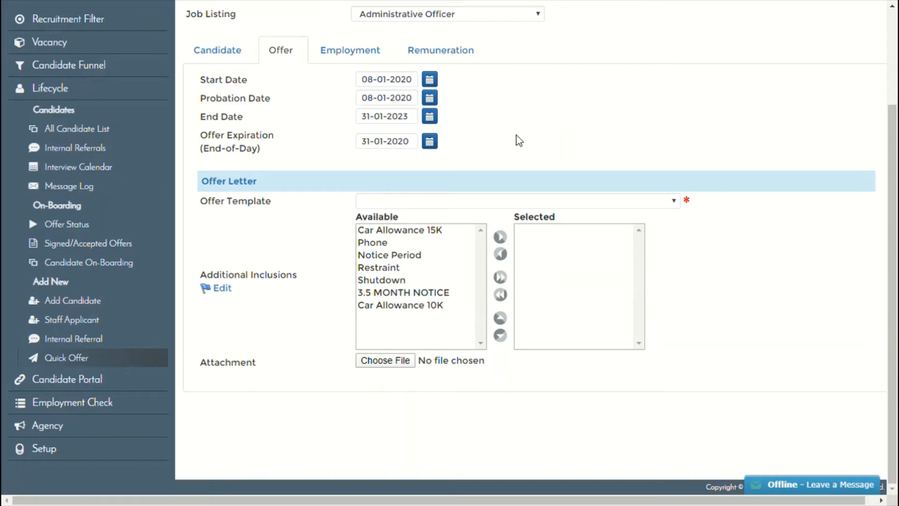
Use the Casual contract offer template and add the Car Allowance 15K inclusion.
left_click(400, 206)
left_click(390, 236)
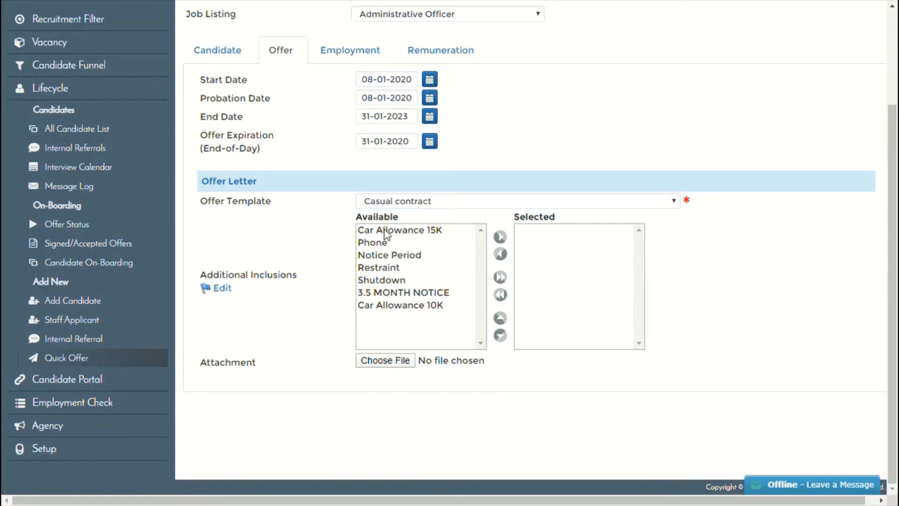
left_click(386, 231)
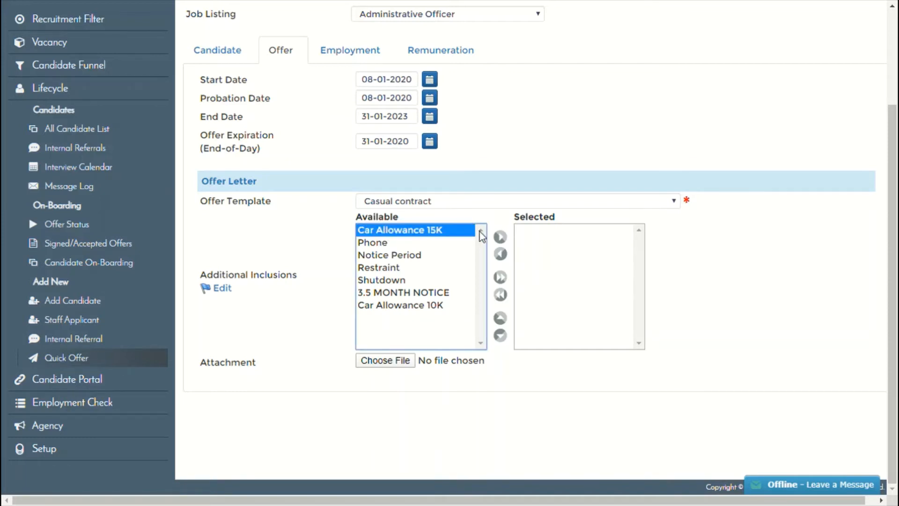
left_click(500, 237)
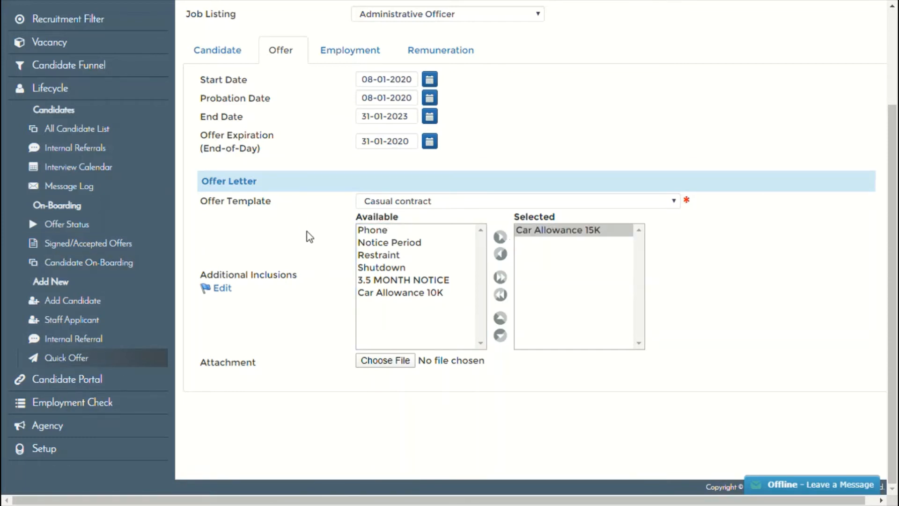
scroll(314, 252, "up", 3)
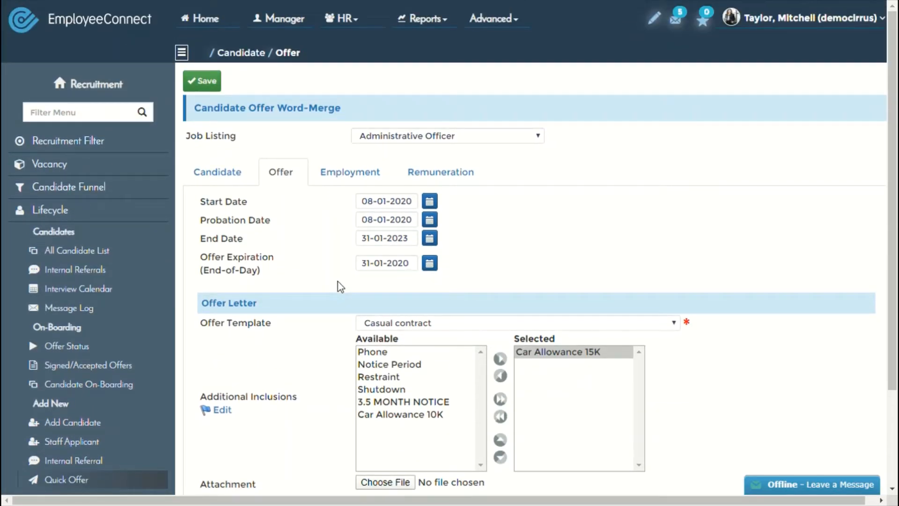
left_click(366, 181)
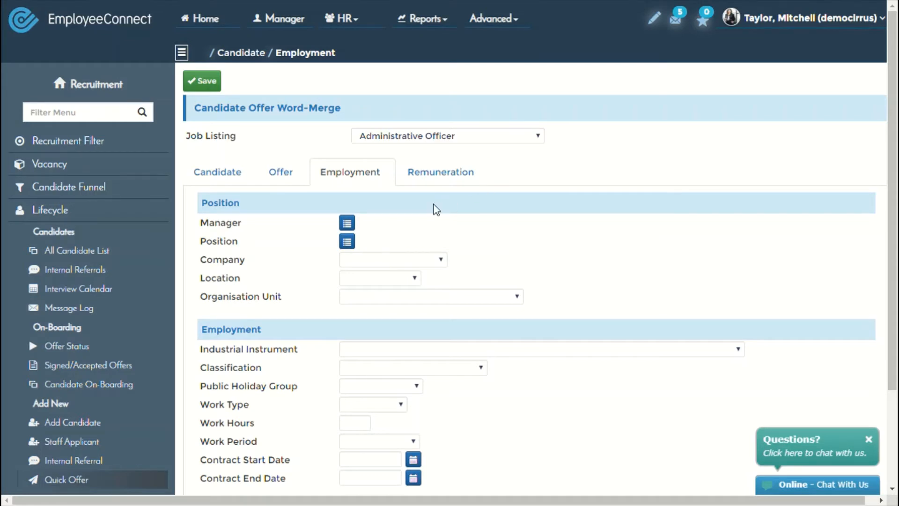
Pick the offer's manager, then close the Position list without choosing a position.
left_click(347, 223)
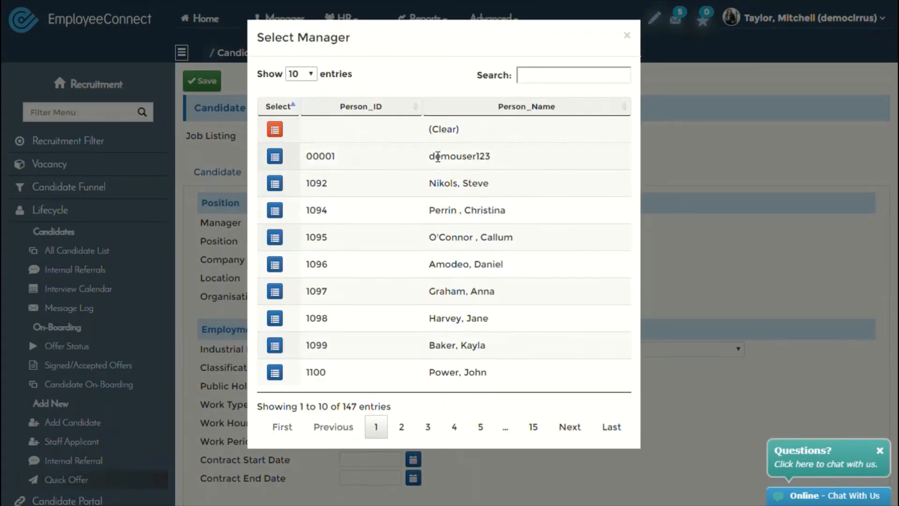
left_click(275, 184)
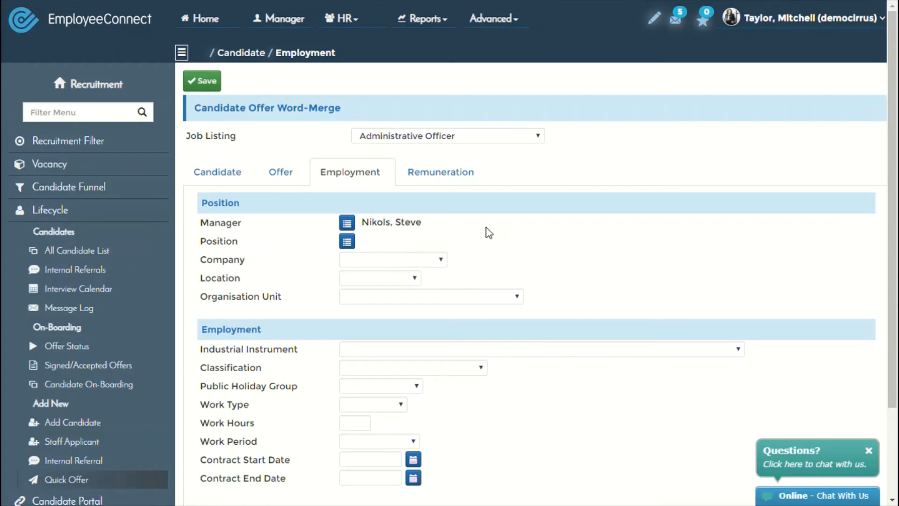
left_click(348, 241)
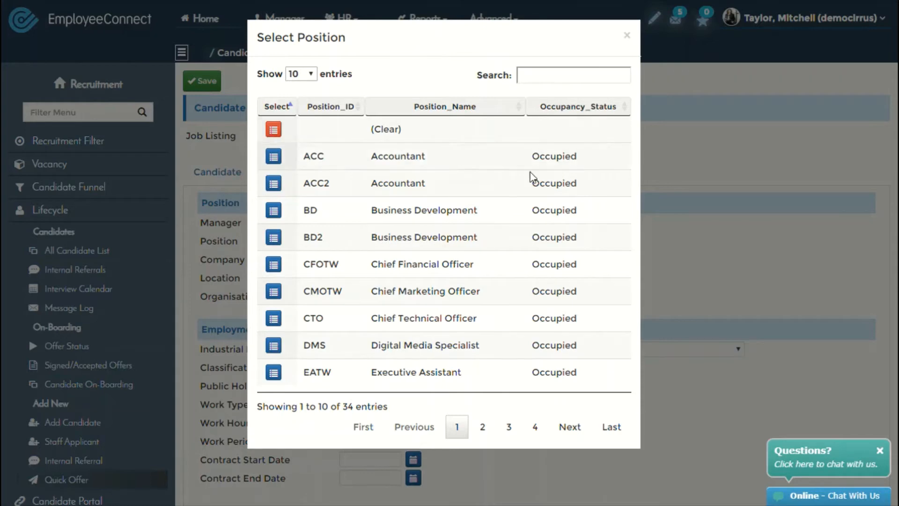
left_click(623, 36)
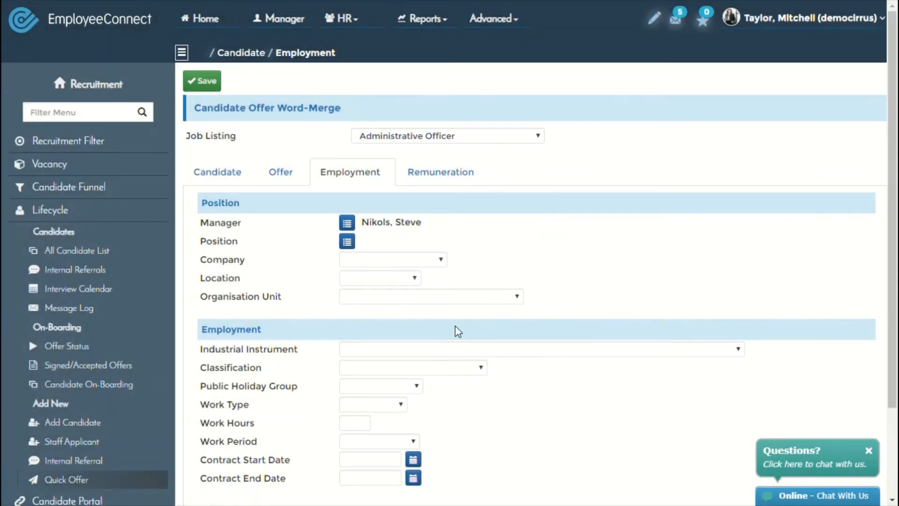
Set Company to EmployeeConnect, Location to Sydney and Organisation Unit to Accounting & Finance.
left_click(386, 309)
left_click(385, 279)
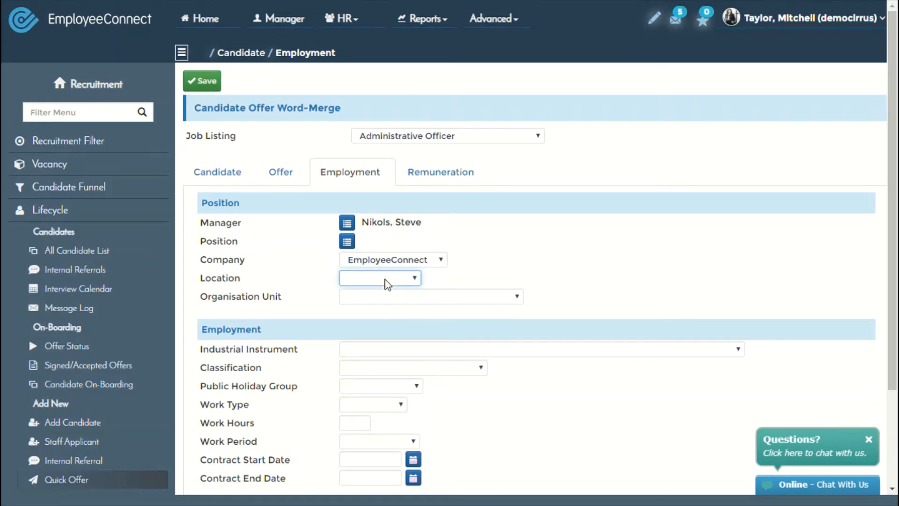
left_click(381, 426)
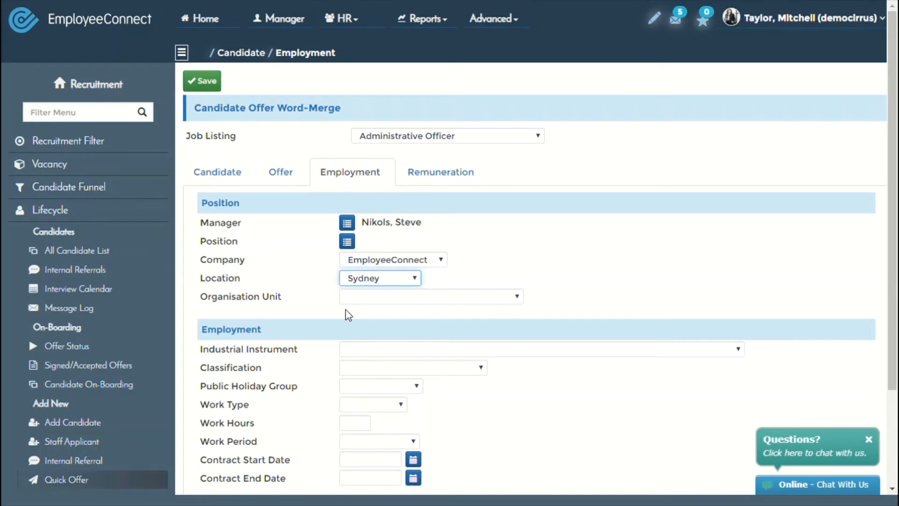
left_click(400, 303)
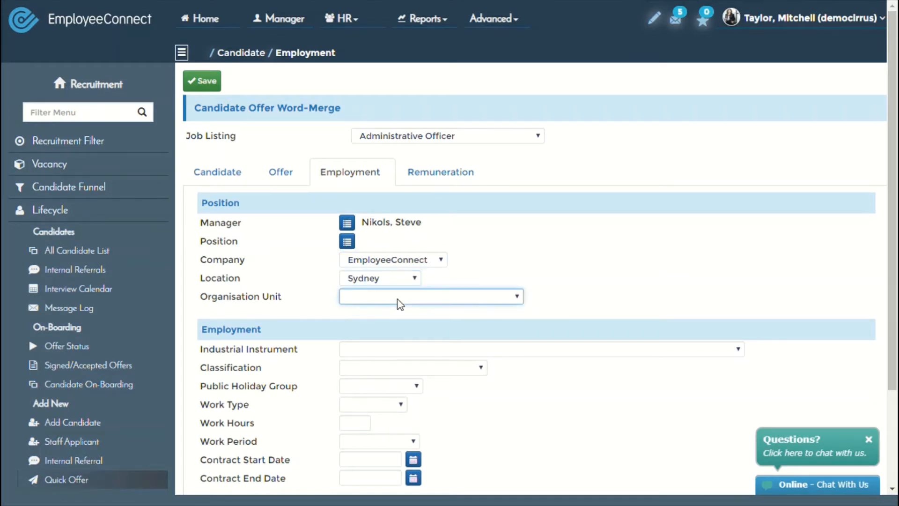
left_click(390, 101)
scroll(556, 267, "down", 3)
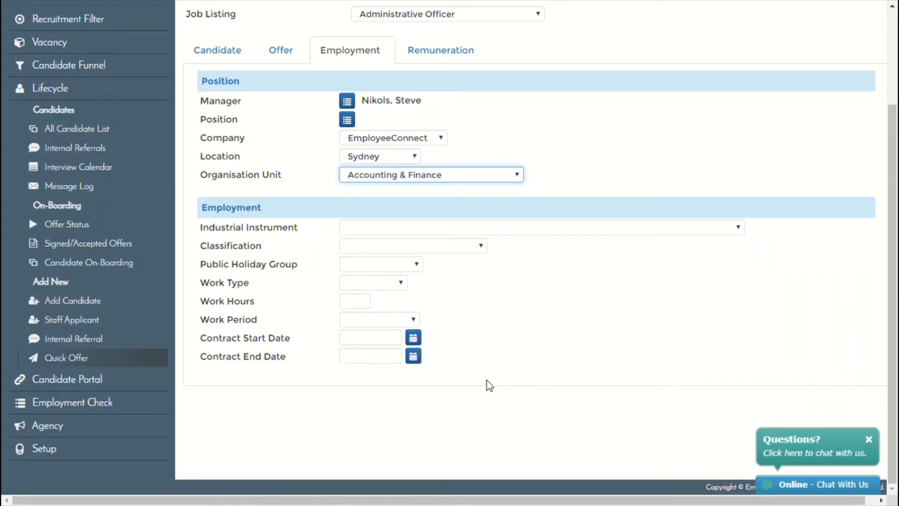
scroll(493, 389, "up", 3)
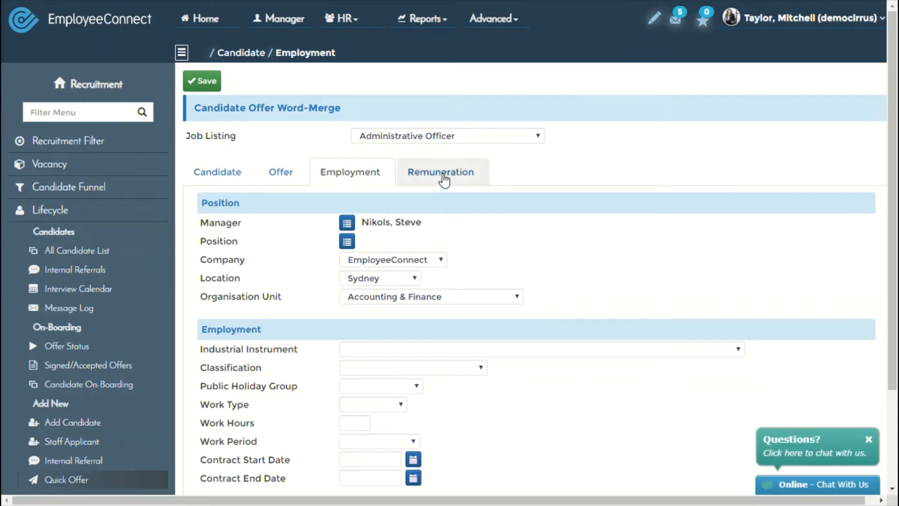
On the Remuneration tab, set Pay Basis to Fortnightly and Currency to AUD.
left_click(442, 177)
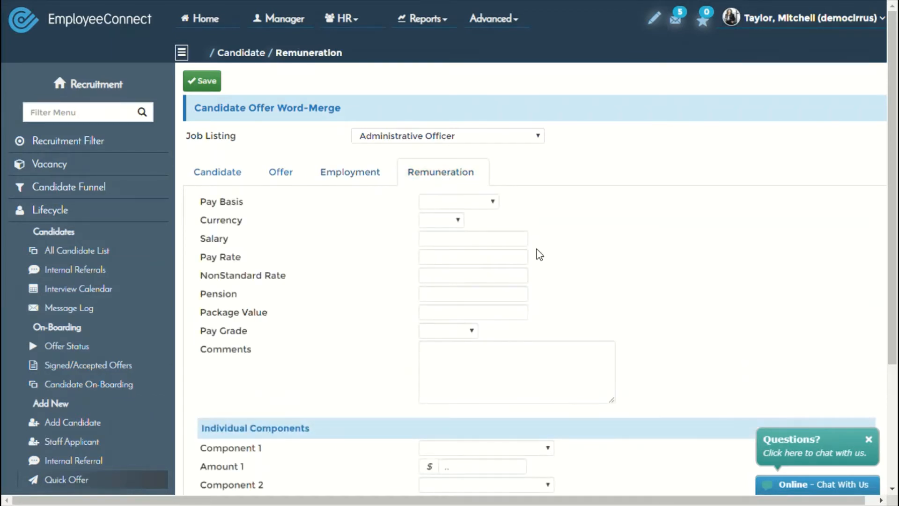
left_click(488, 202)
left_click(459, 258)
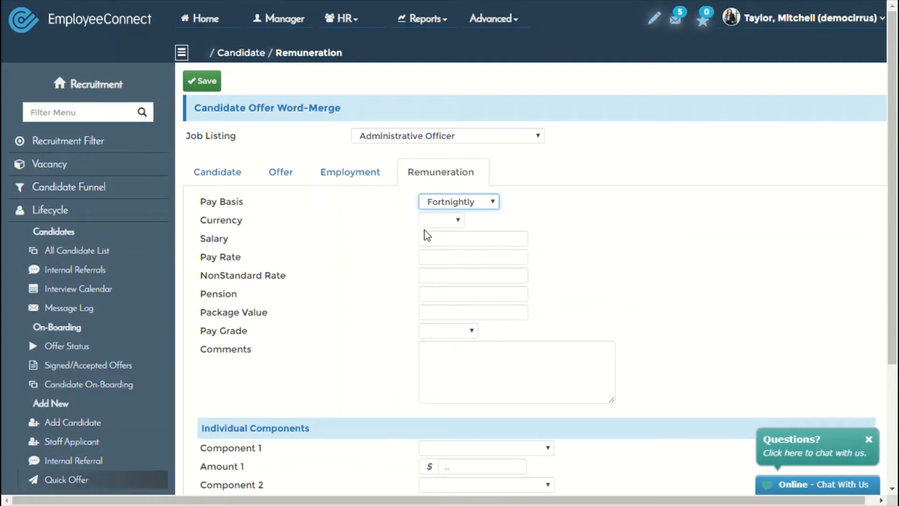
left_click(434, 223)
left_click(434, 246)
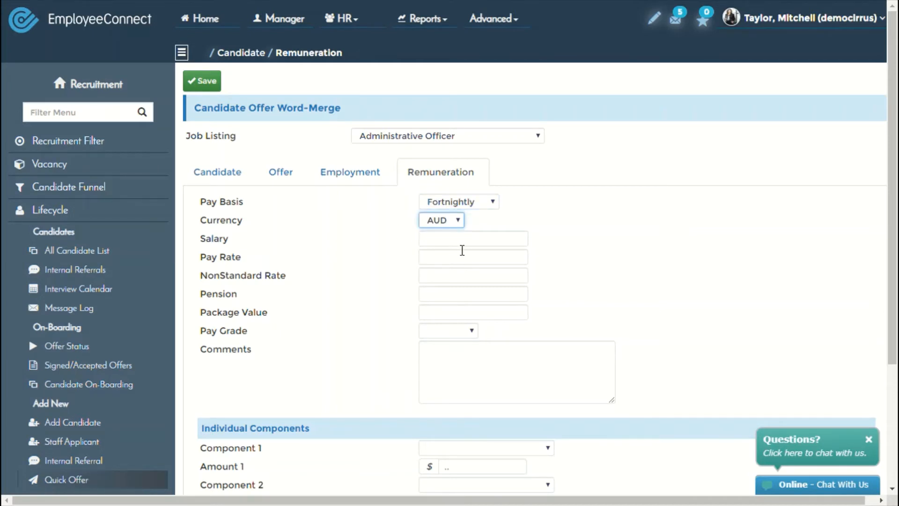
left_click(450, 244)
left_click(450, 259)
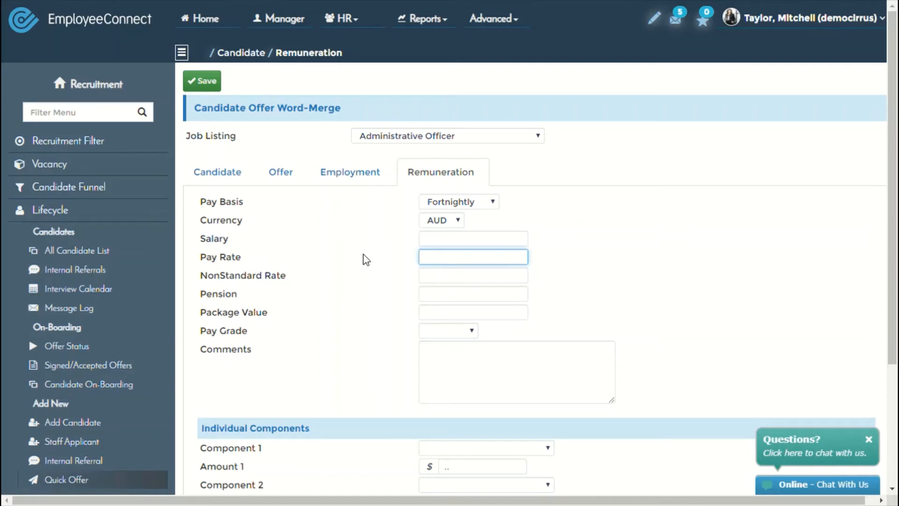
scroll(366, 260, "down", 4)
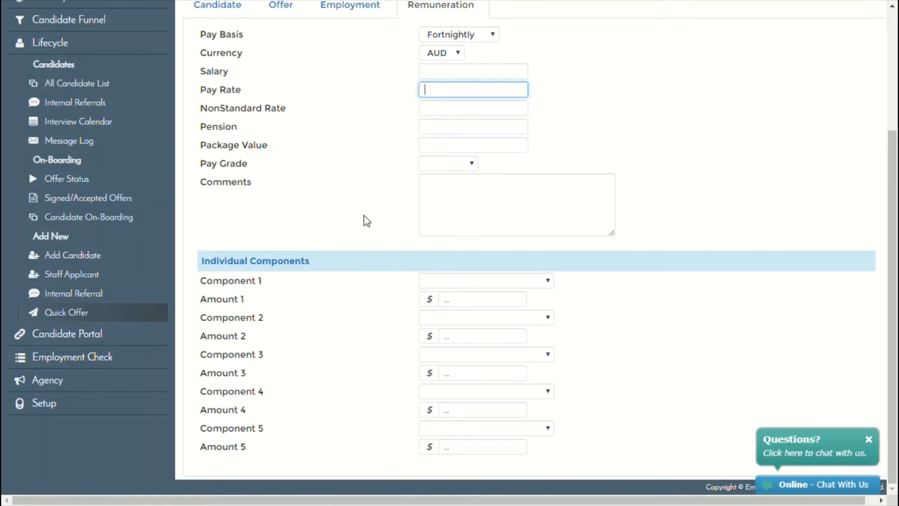
scroll(364, 220, "up", 4)
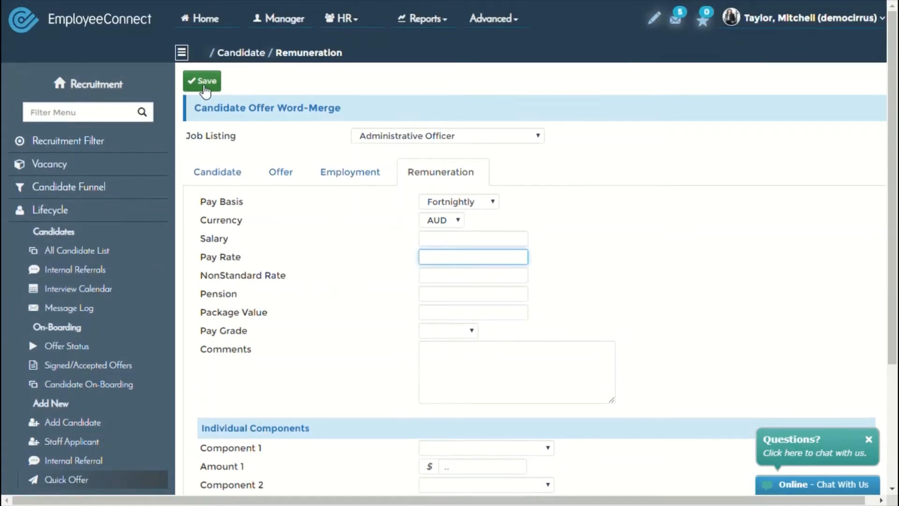
Save the offer and dismiss the saved confirmation.
left_click(205, 91)
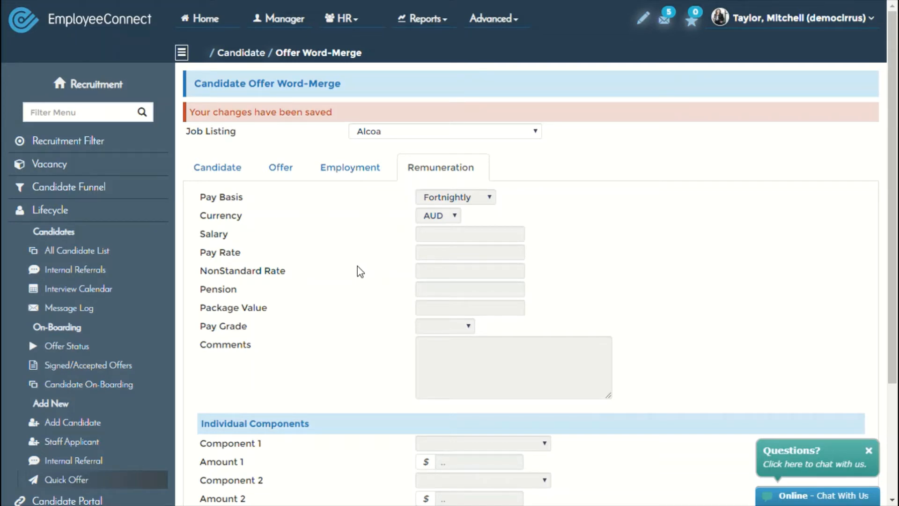
left_click(461, 167)
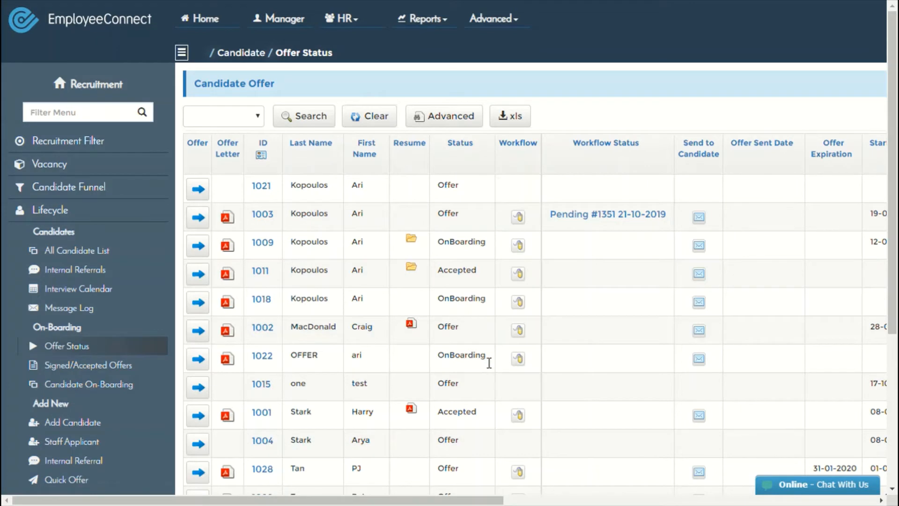
scroll(491, 356, "down", 2)
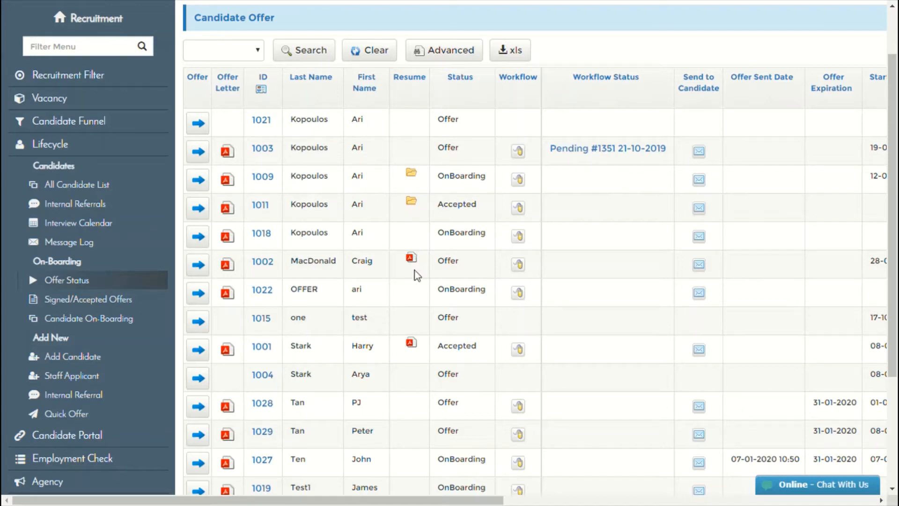
left_click_drag(392, 499, 499, 499)
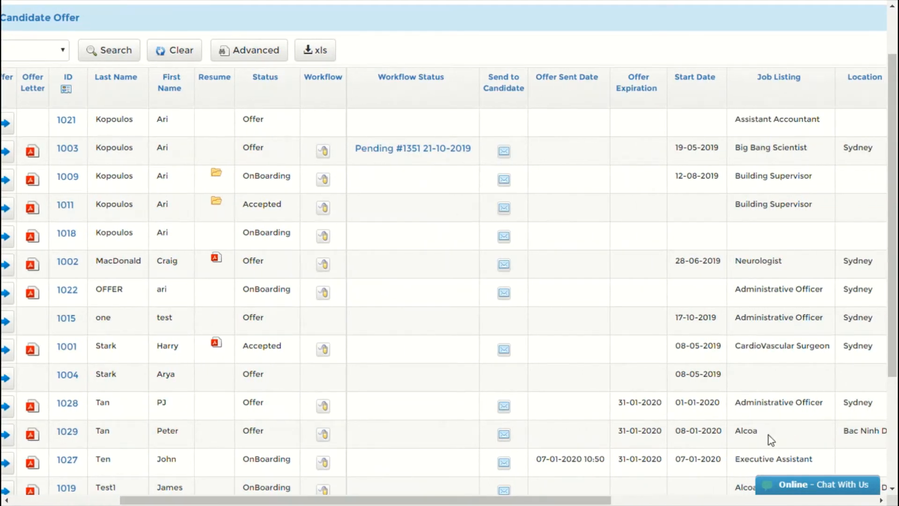
left_click_drag(768, 434, 529, 438)
left_click_drag(530, 500, 418, 500)
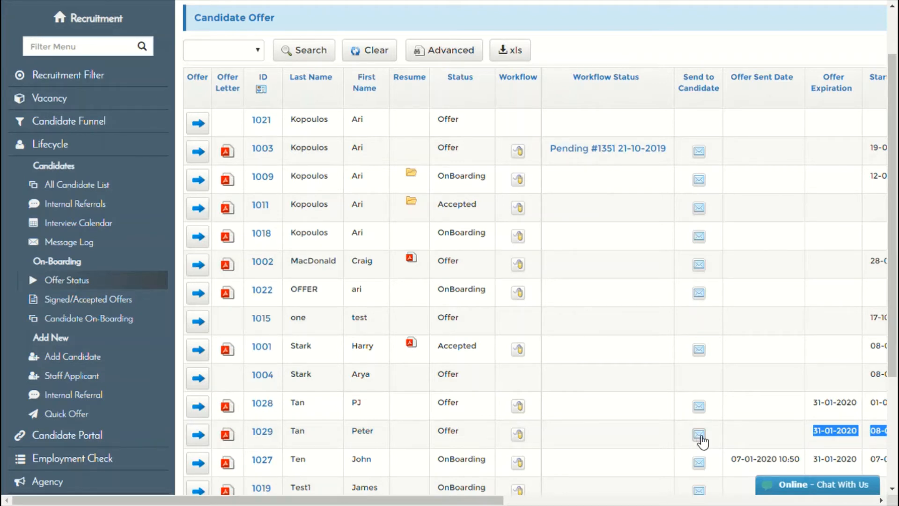
Open the send-offer page for candidate 1029 and review the e-mail subject and body.
left_click(700, 435)
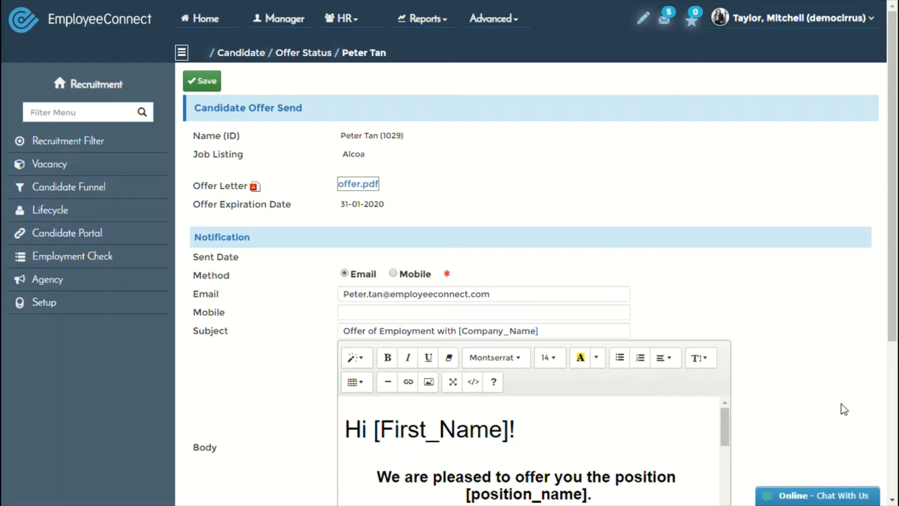
scroll(643, 277, "down", 5)
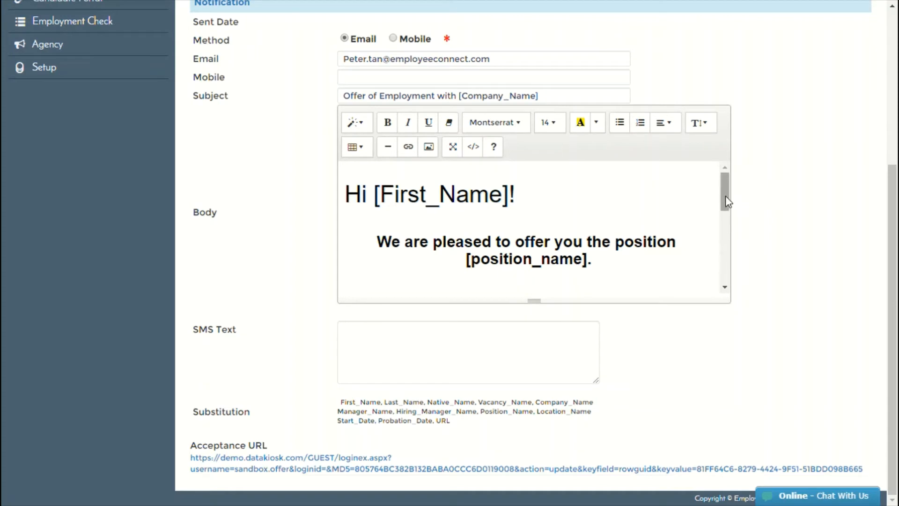
mouse_move(727, 202)
left_mouse_down()
mouse_move(734, 275)
mouse_move(724, 200)
left_mouse_up()
scroll(790, 264, "up", 4)
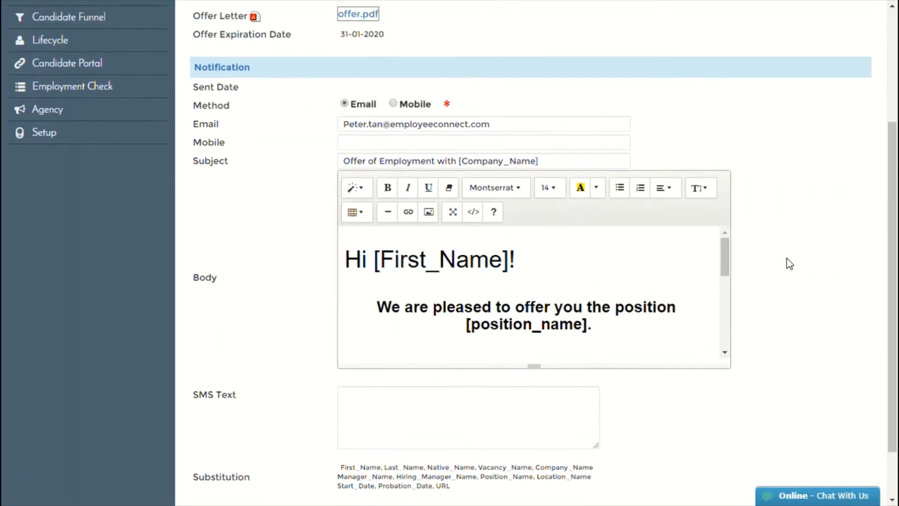
scroll(790, 264, "up", 1)
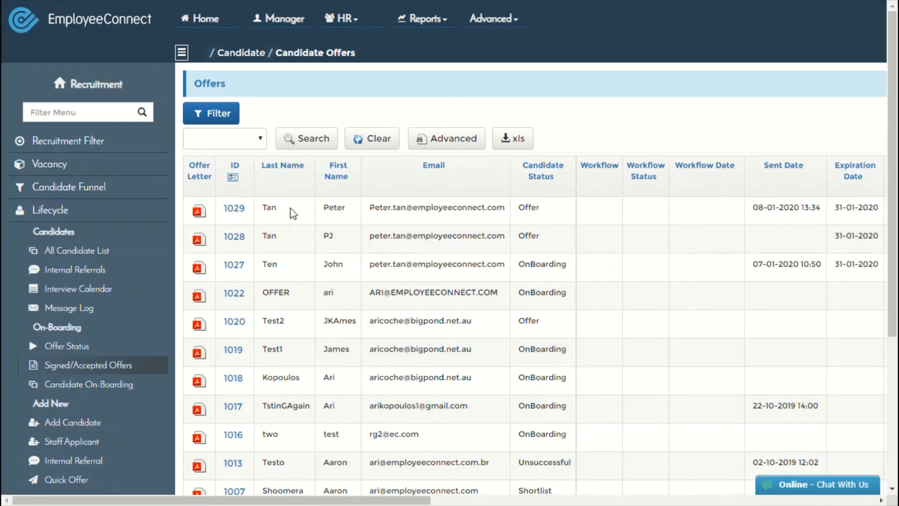
Check candidate 1029's Offer status and row 1011's Accepted status in the offers list.
left_click_drag(297, 213, 537, 226)
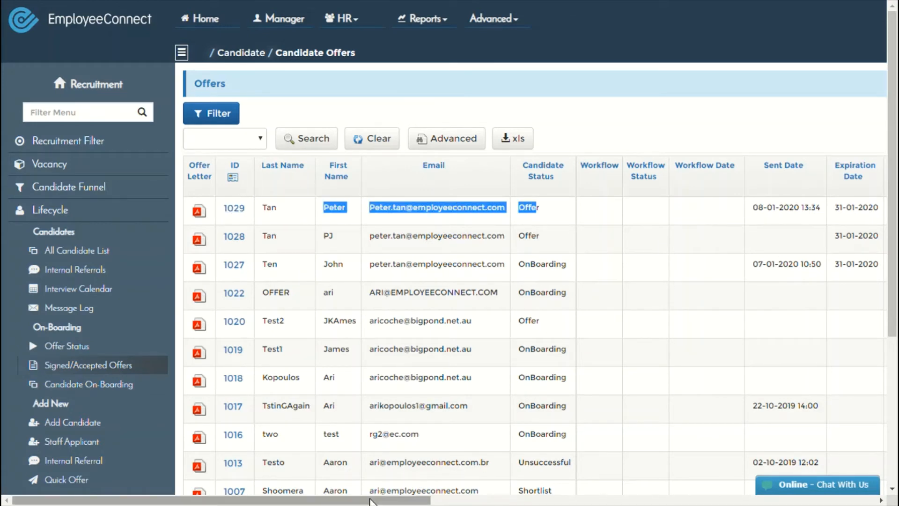
mouse_move(380, 500)
left_mouse_down()
mouse_move(784, 501)
mouse_move(346, 491)
left_mouse_up()
double_click(529, 209)
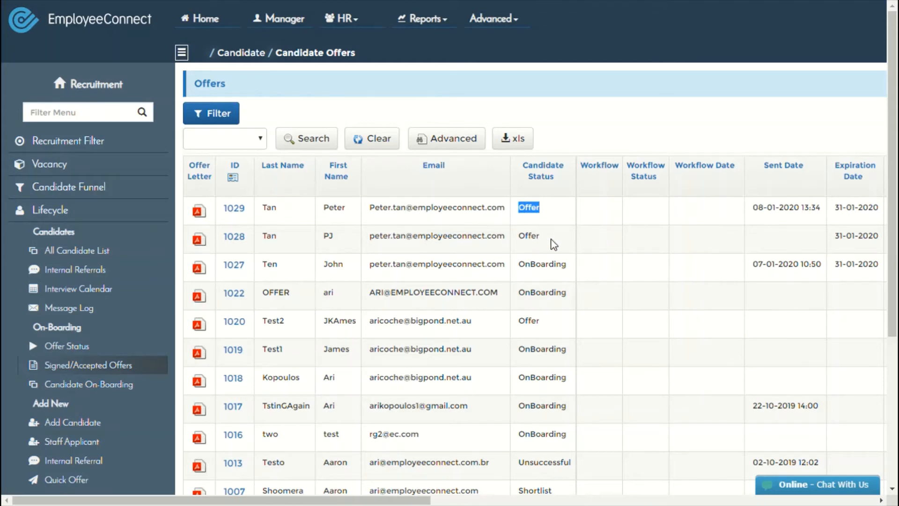
scroll(541, 243, "down", 4)
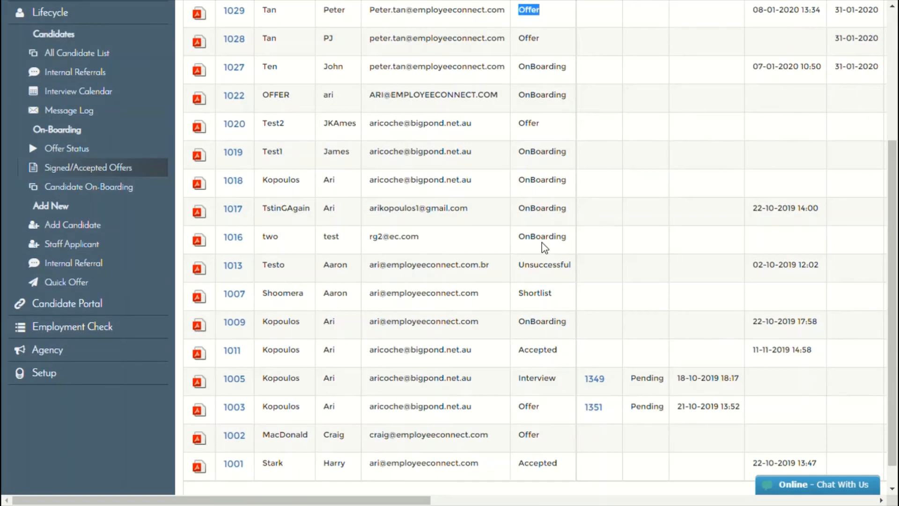
double_click(527, 350)
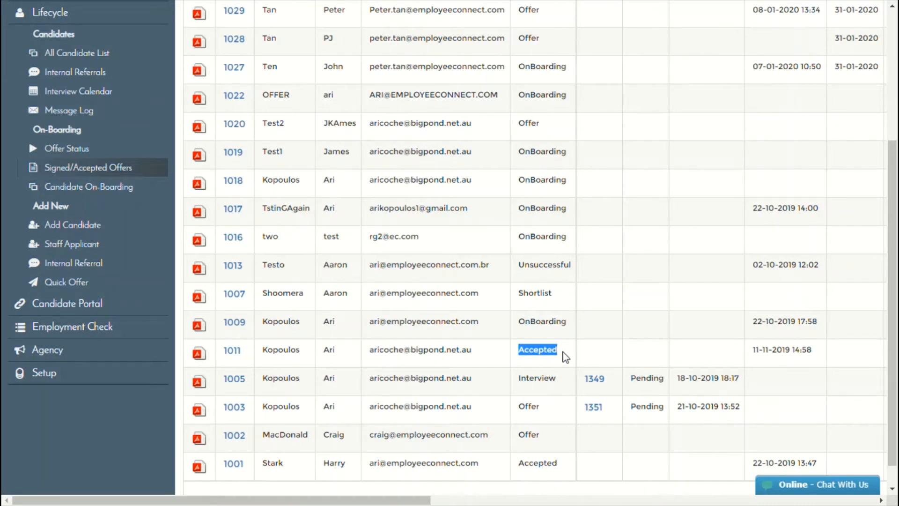
scroll(565, 357, "up", 5)
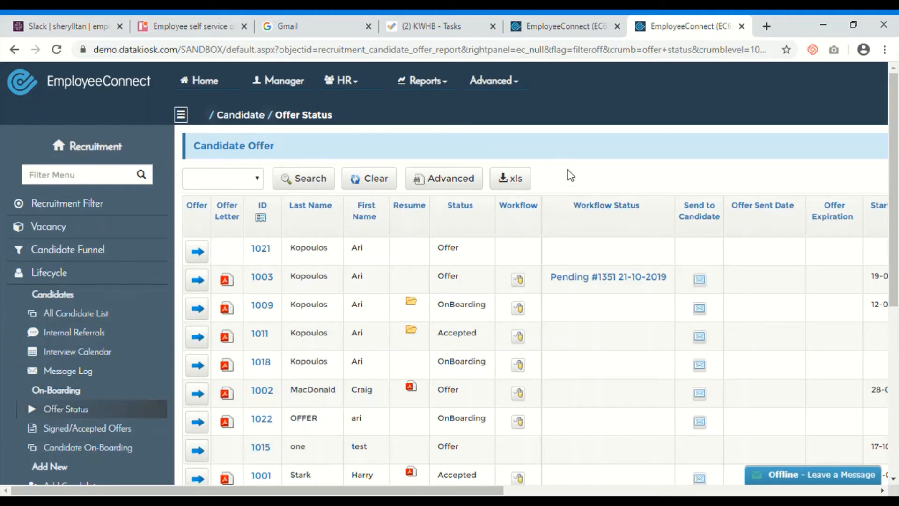
Scroll the Recruitment Dashboard and switch the page to full screen with F11.
scroll(569, 175, "down", 1)
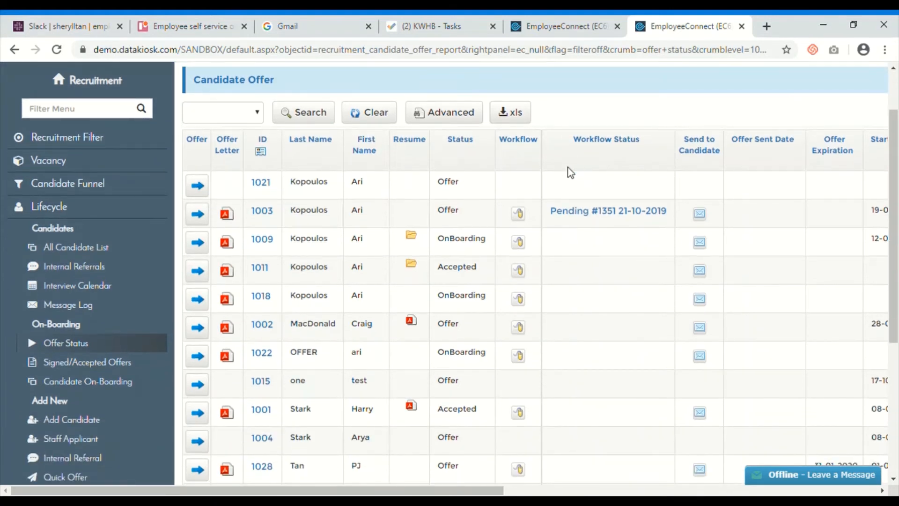
scroll(568, 171, "down", 3)
scroll(568, 169, "up", 1)
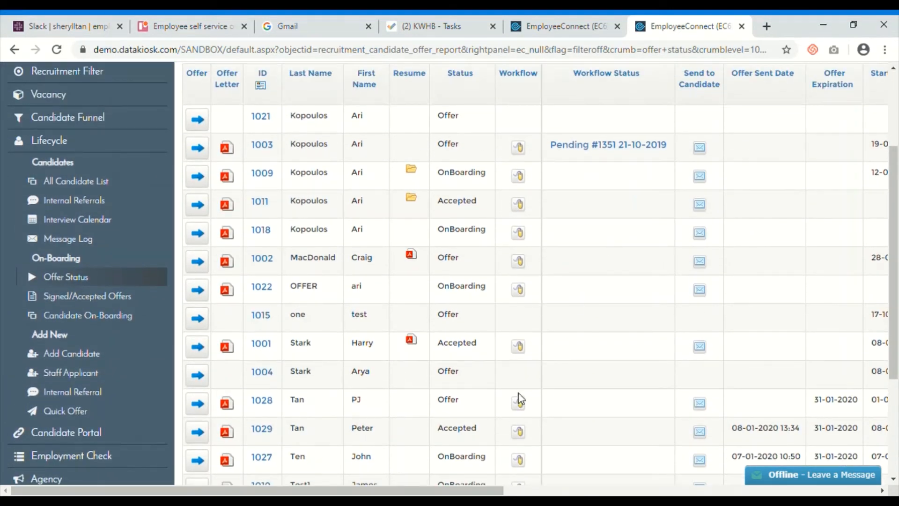
key("F11")
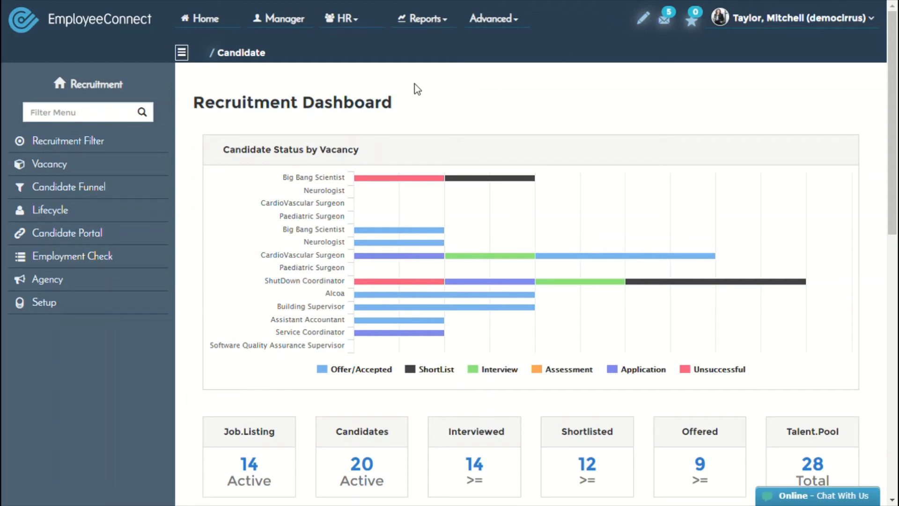
Go to HR > Recruitment and expand the Lifecycle section in the sidebar.
left_click(349, 20)
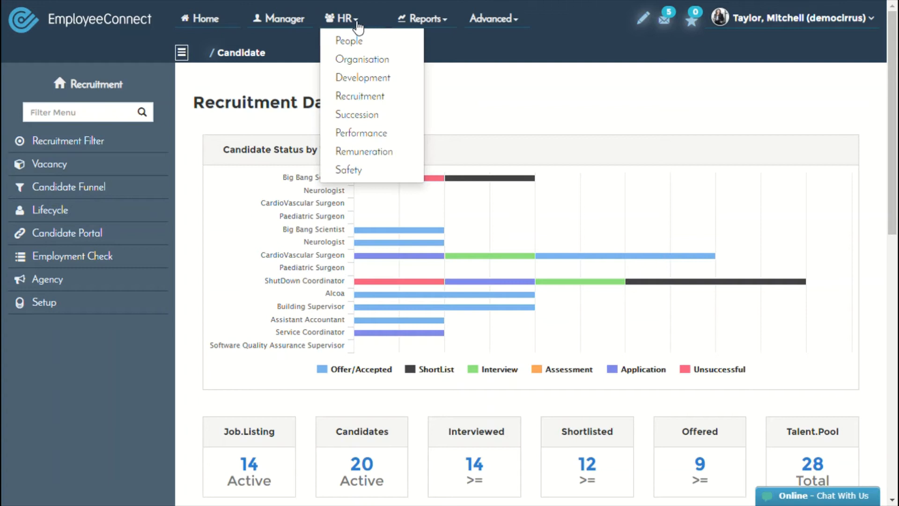
left_click(357, 96)
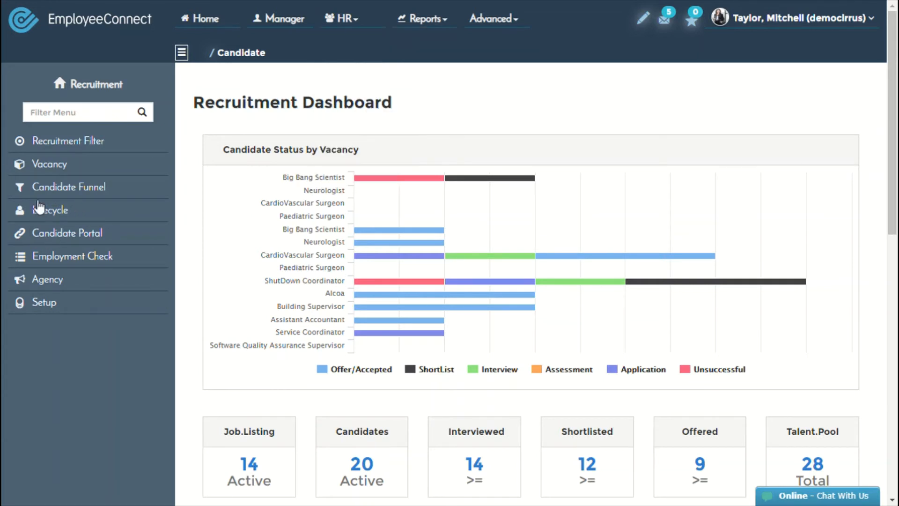
left_click(76, 189)
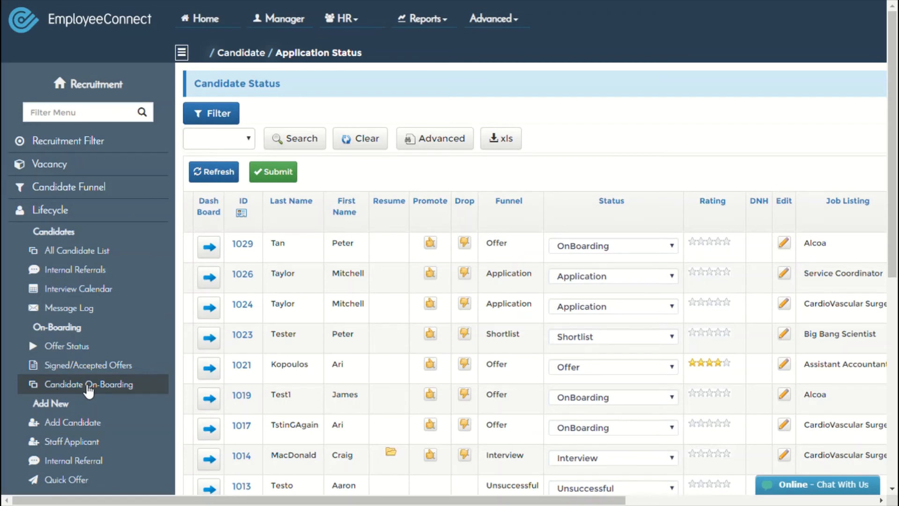
Open Candidate On-Boarding and the top row's form for the Alcoa candidate.
left_click(87, 387)
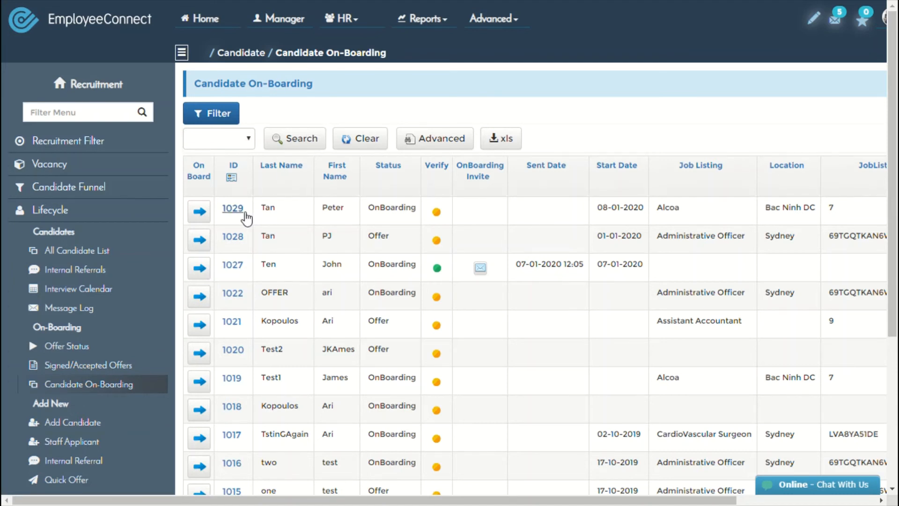
left_click(208, 213)
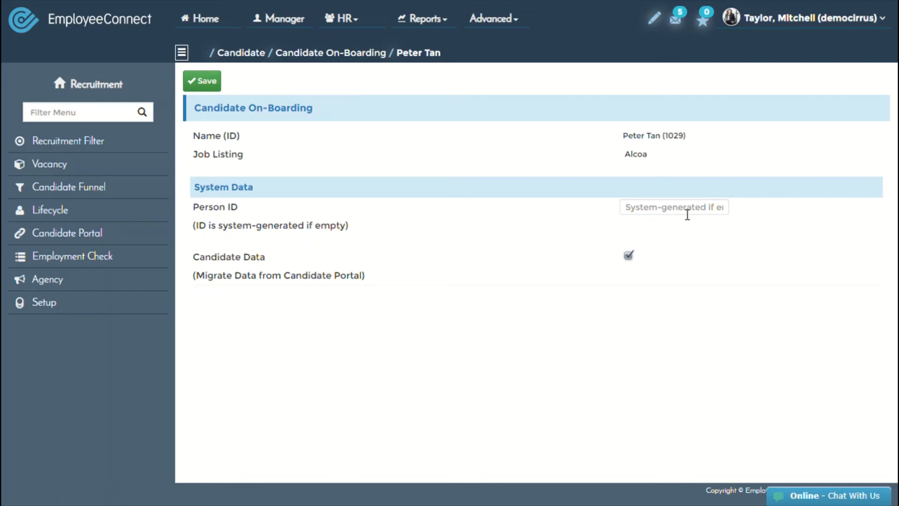
Save the on-boarding form with Person ID blank and Candidate Data ticked.
left_click(212, 81)
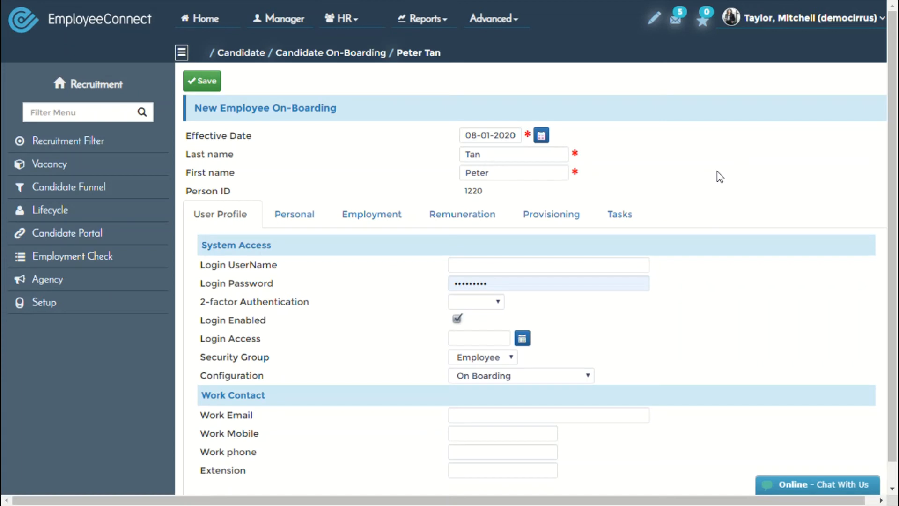
Enter the employee's login username, ending in 123, and open the Login Access calendar.
left_click(538, 264)
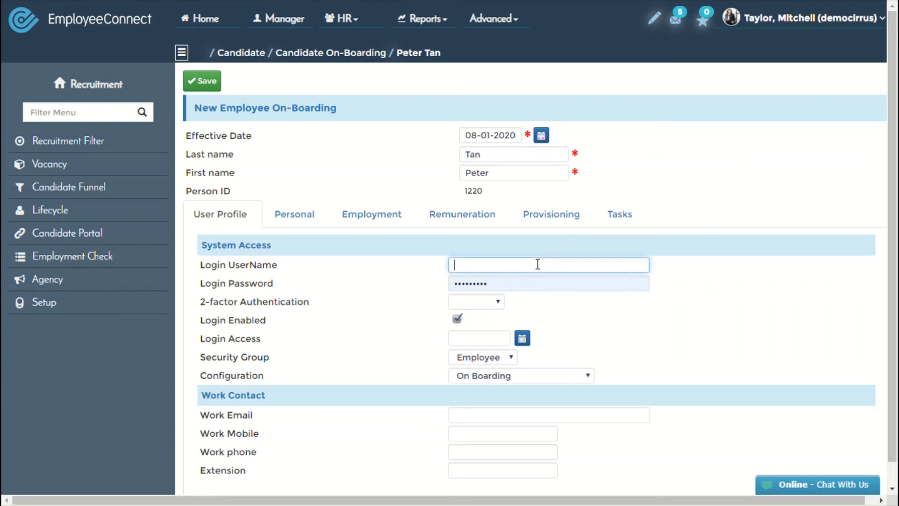
type("Peter.admin")
left_click(485, 269)
type("123")
left_click(745, 302)
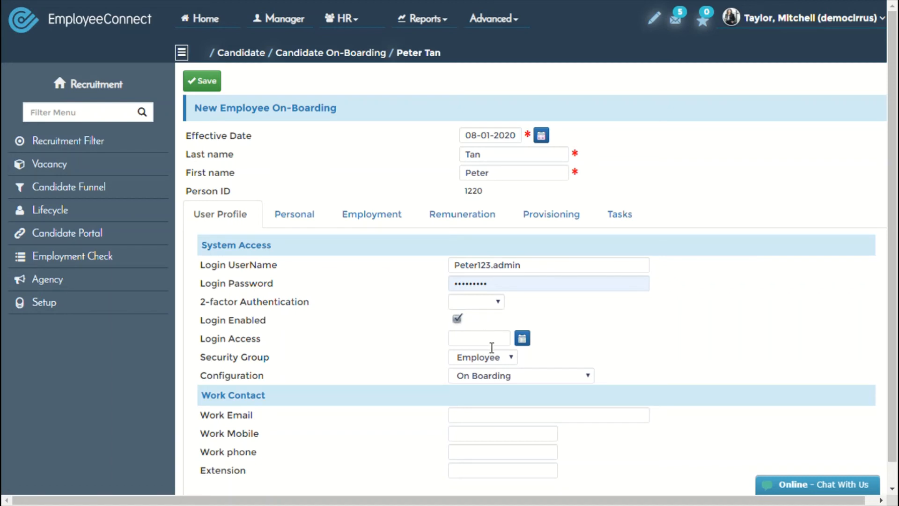
left_click(522, 339)
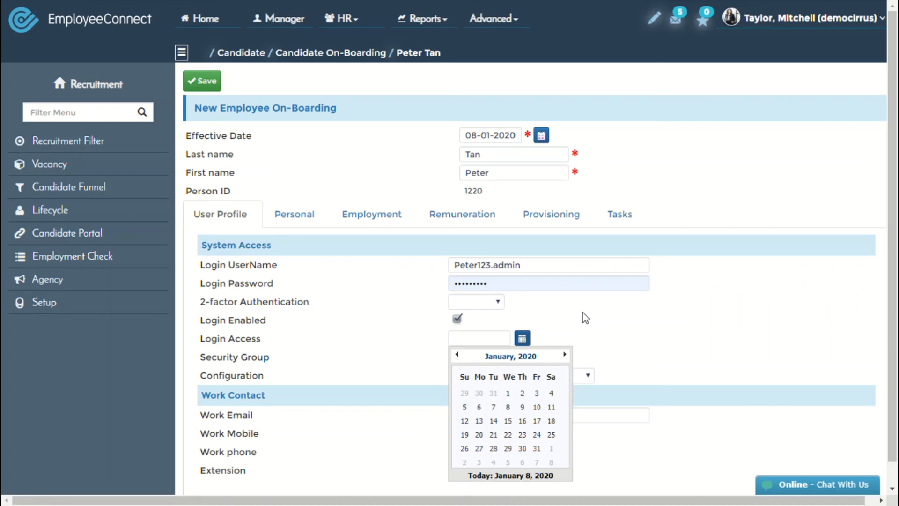
Dismiss the calendar and enter the employee's employeeconnect work e-mail, correcting a typo.
left_click(584, 313)
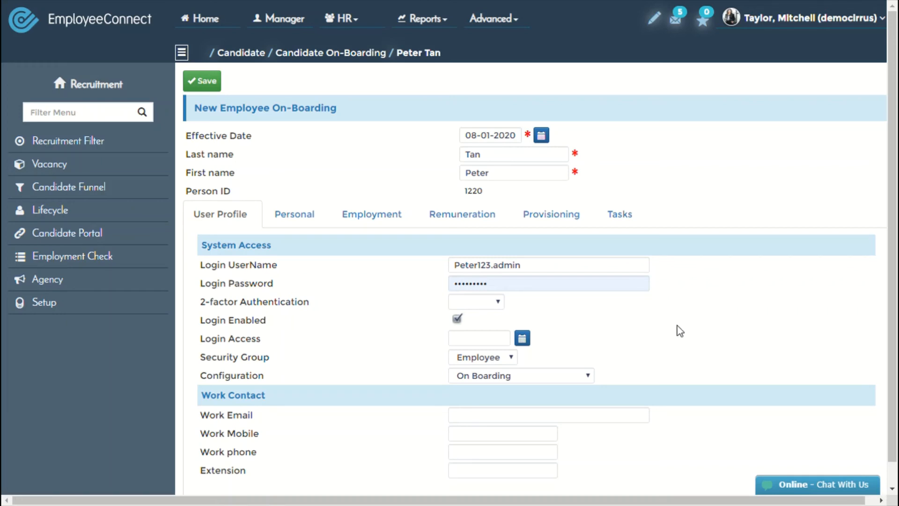
scroll(677, 325, "down", 1)
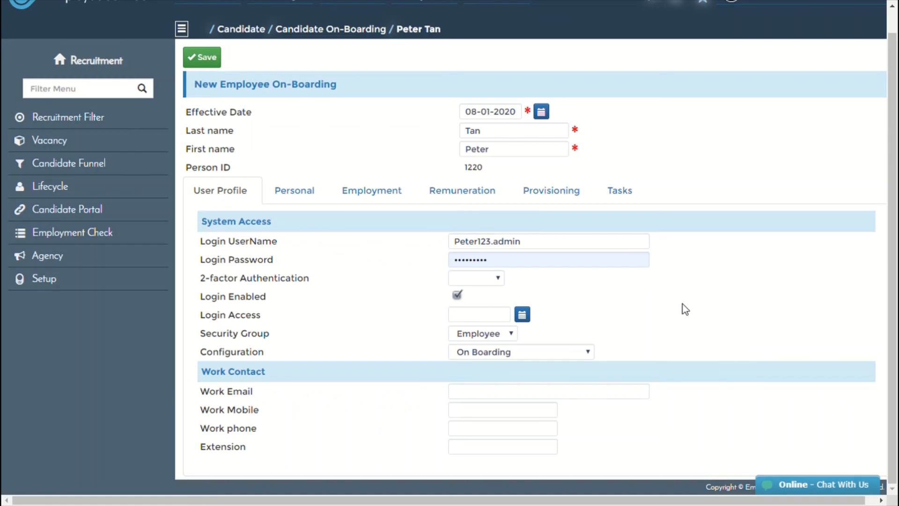
left_click(476, 399)
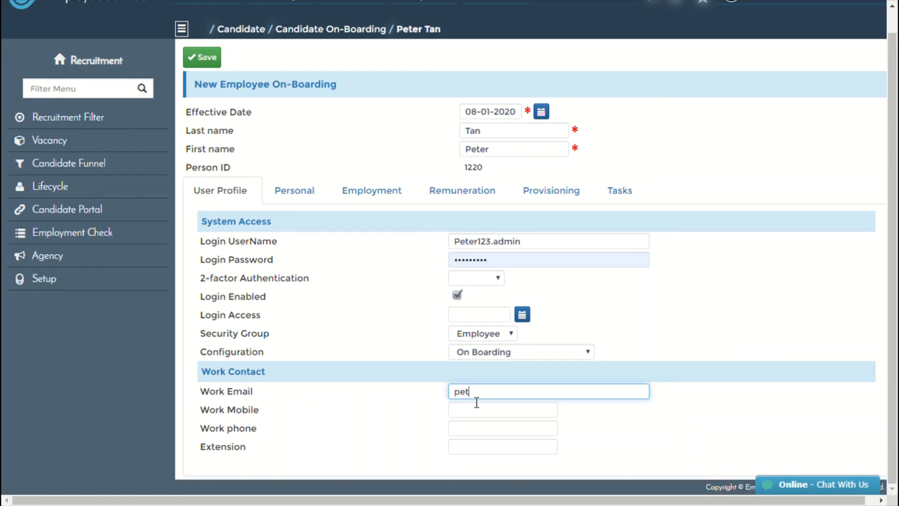
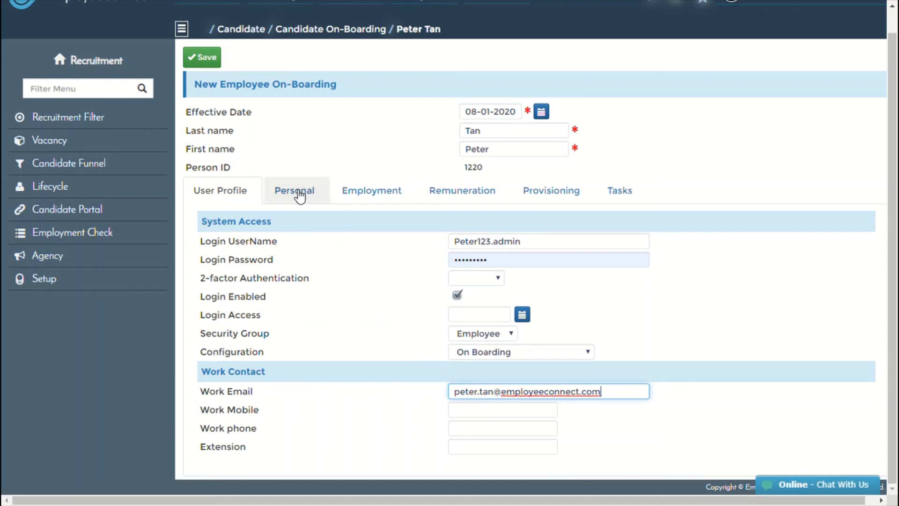
On the Personal tab, set the employee's Title to Mr.
left_click(296, 195)
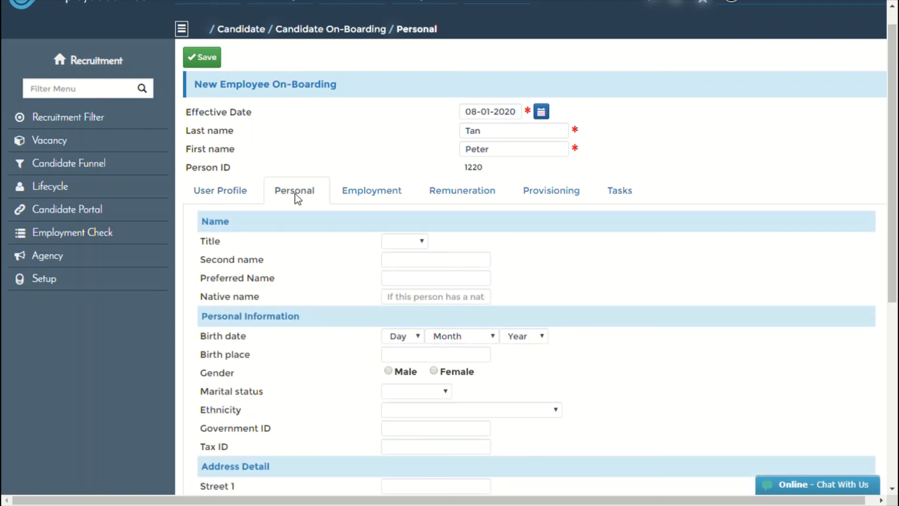
scroll(354, 147, "down", 1)
scroll(355, 147, "down", 1)
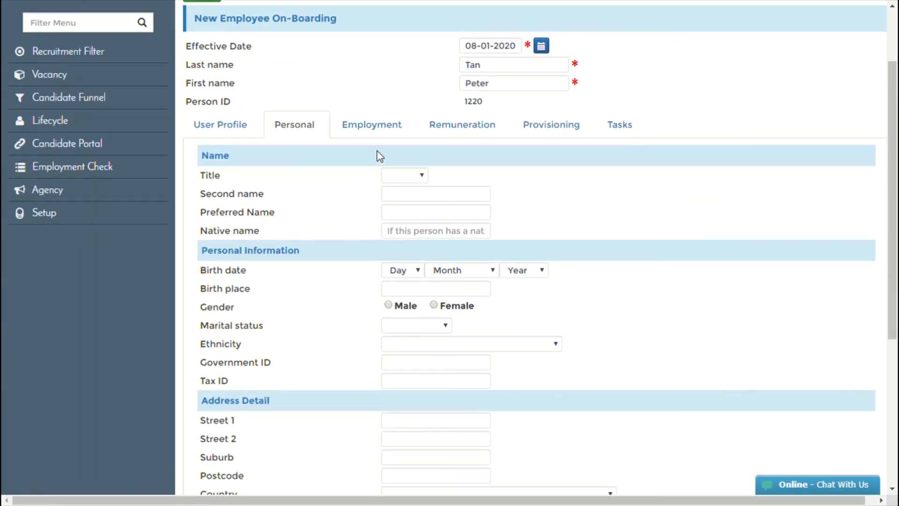
left_click(403, 202)
left_click(414, 200)
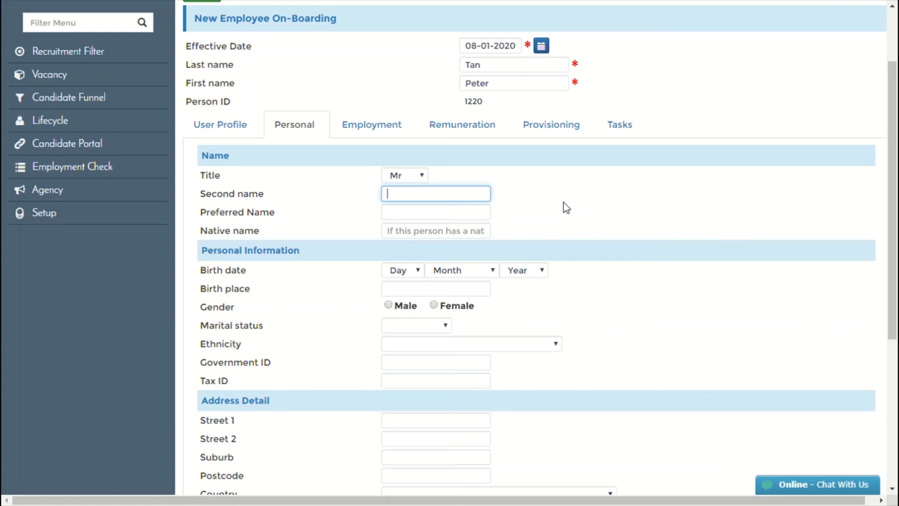
Review the Employment, Remuneration and Provisioning tabs of the on-boarding form.
left_click(366, 126)
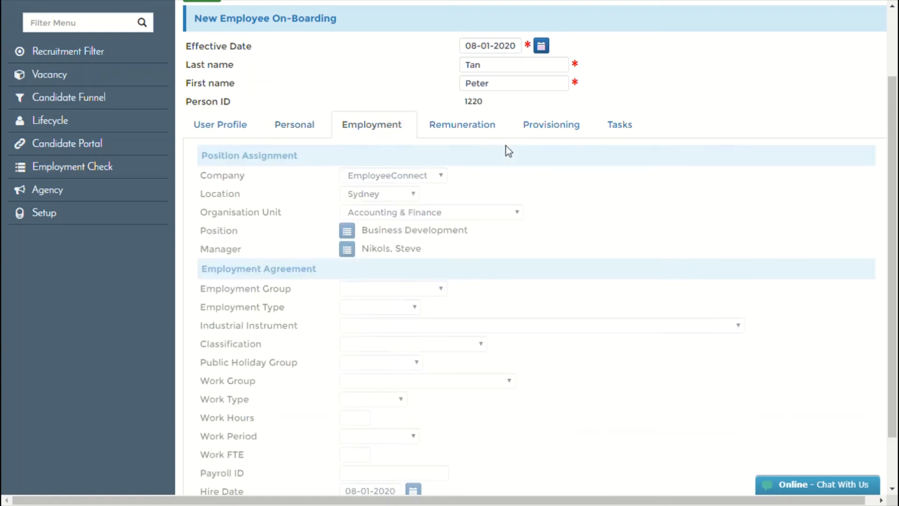
left_click(470, 132)
scroll(590, 253, "down", 3)
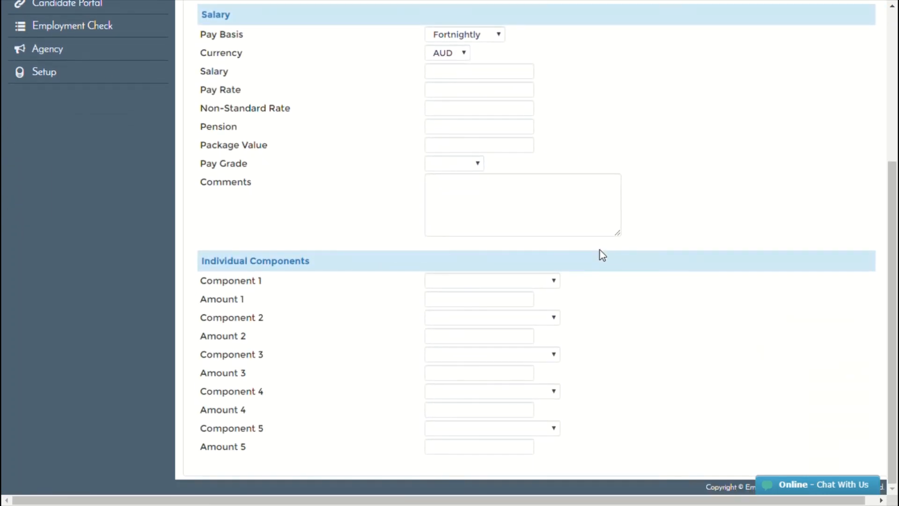
scroll(600, 250, "up", 3)
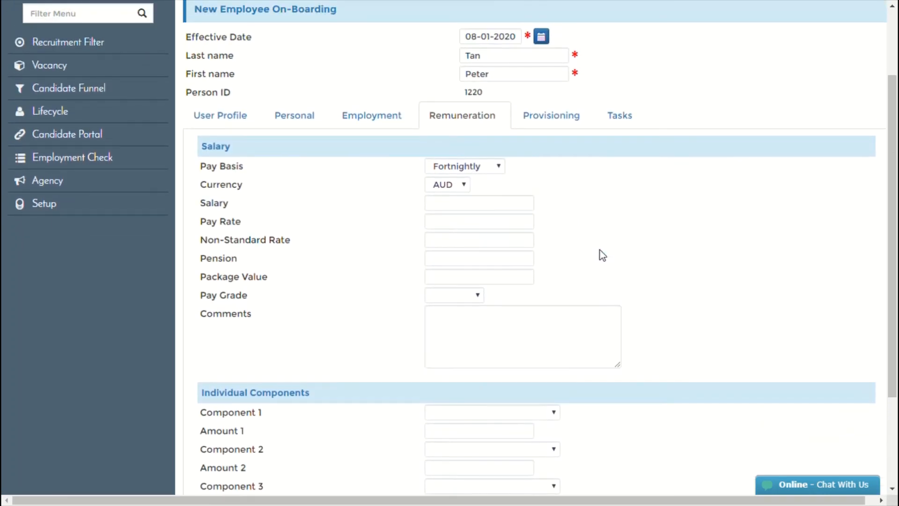
left_click(545, 123)
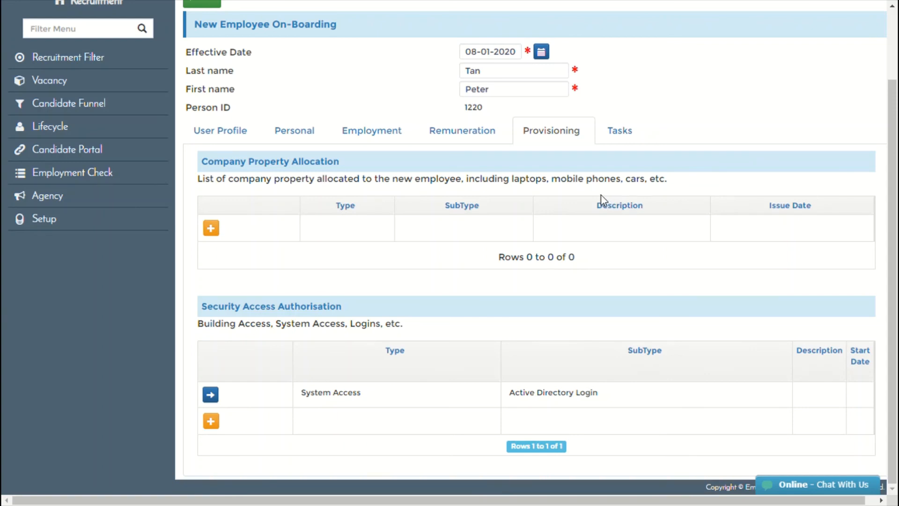
Check the Tasks tab, then open the new employee's OnBoarding Invite.
left_click(622, 136)
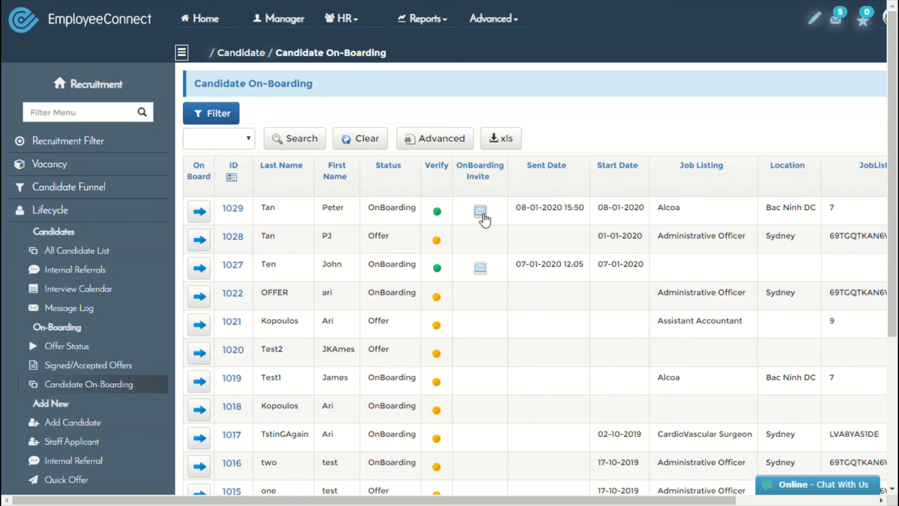
left_click(483, 214)
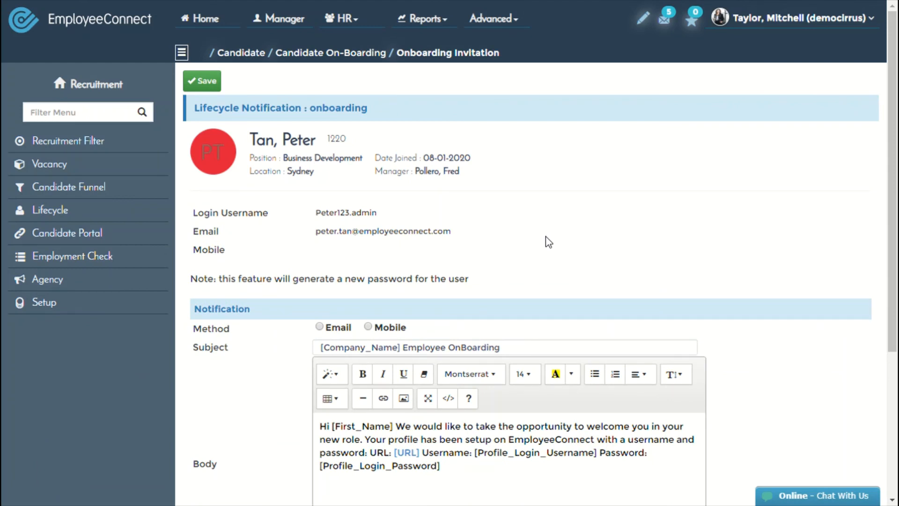
scroll(550, 243, "down", 4)
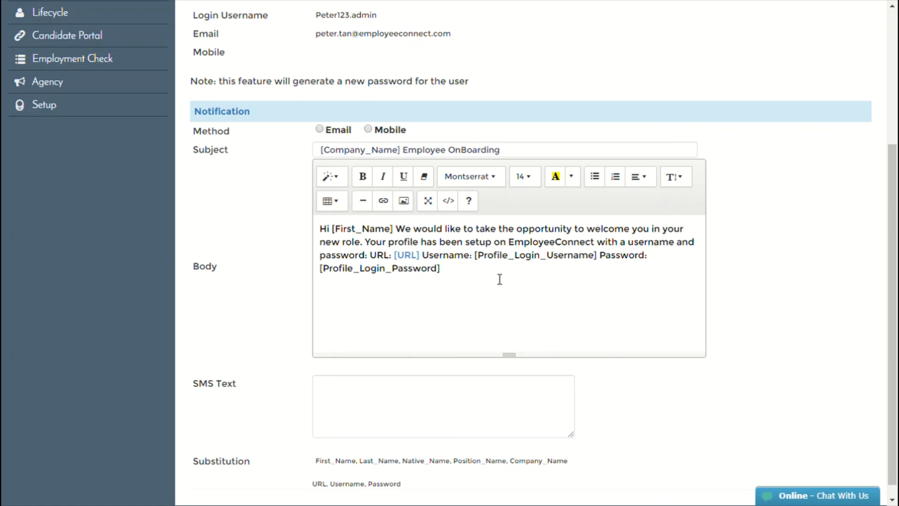
Set the onboarding invitation's delivery method to Email and scroll back up.
left_click(319, 129)
scroll(484, 287, "up", 5)
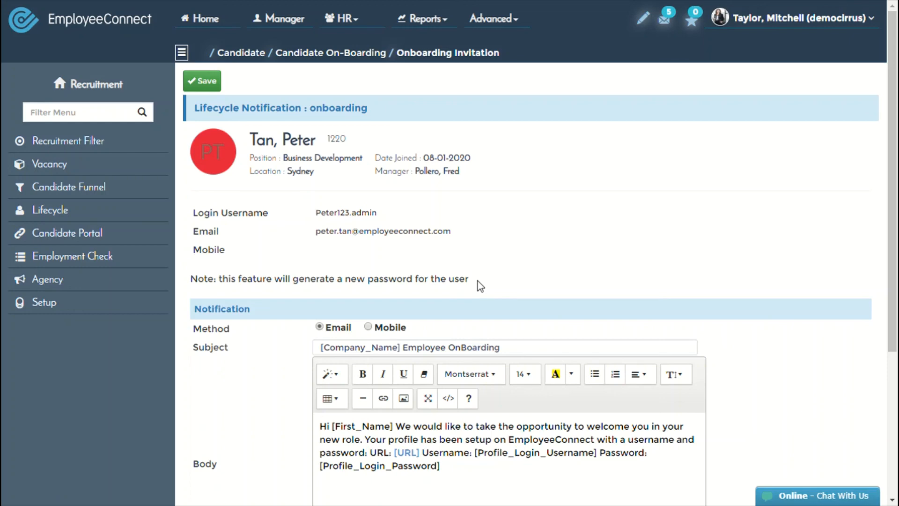
scroll(480, 287, "down", 4)
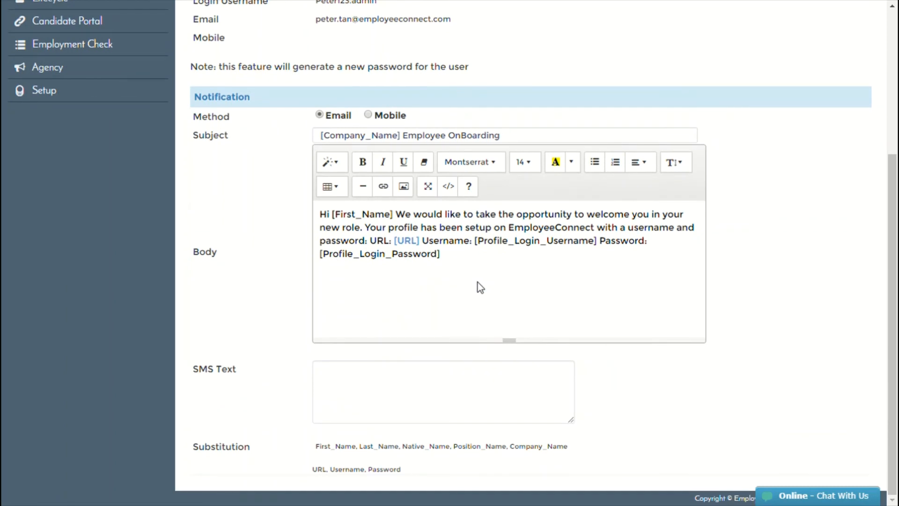
scroll(480, 287, "up", 4)
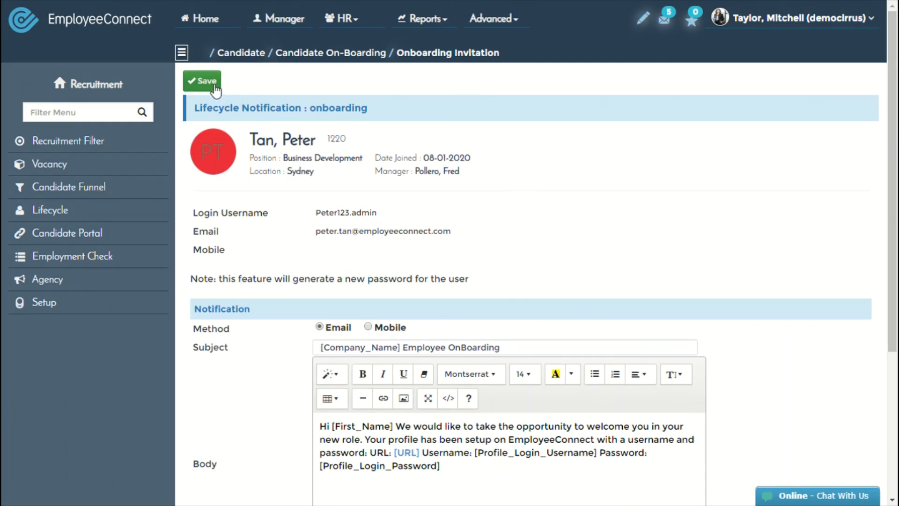